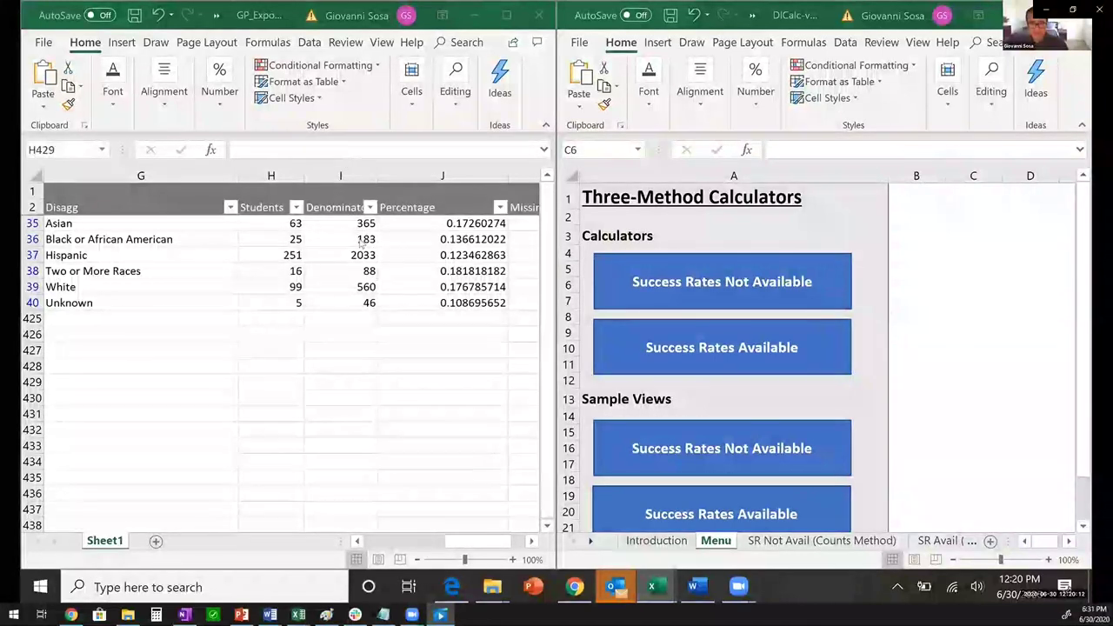
Open the Success Rates Not Available calculator in the Three-Method Calculators workbook.
click(420, 221)
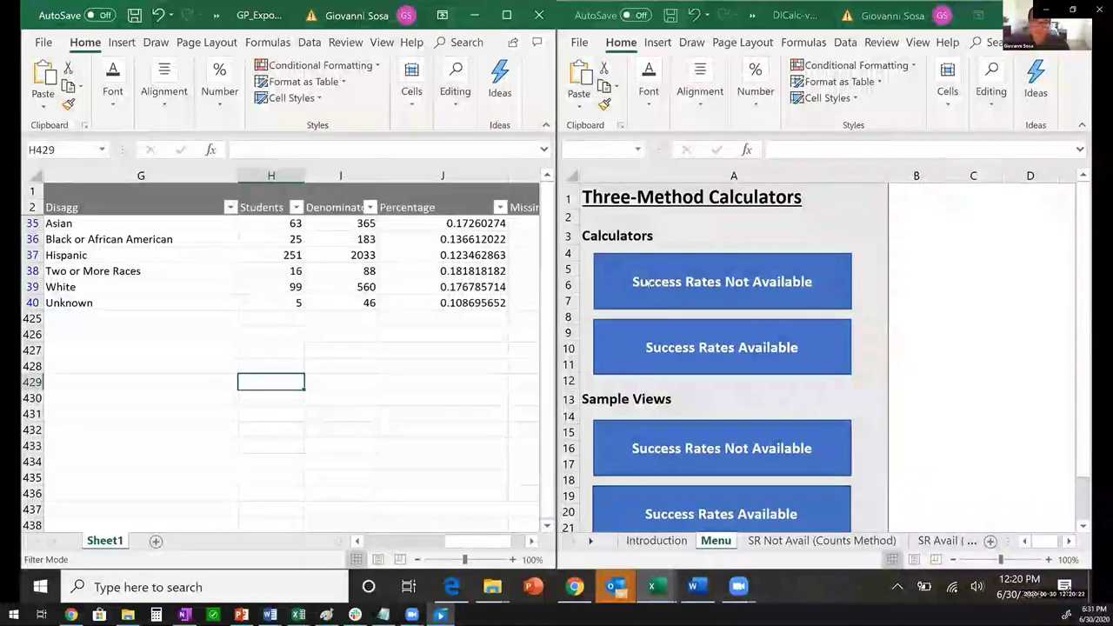
click(644, 284)
click(643, 284)
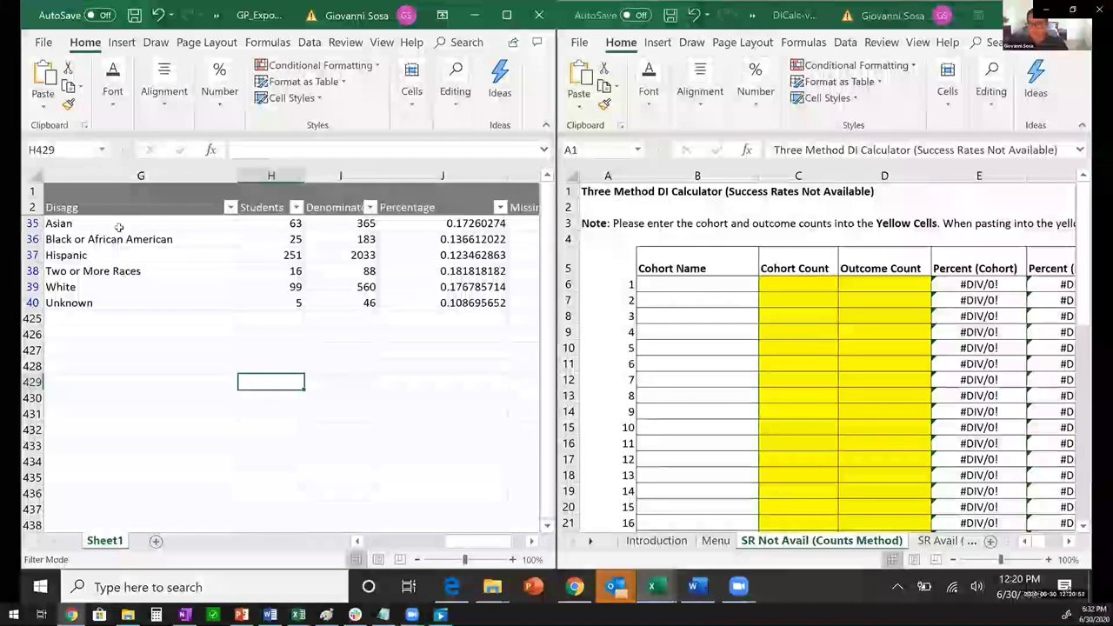
Copy the six Disagg group names from G35:G40 and paste them as values into Cohort Name cells B6:B11 of the calculator.
drag(108, 223, 118, 299)
key(ctrl+c)
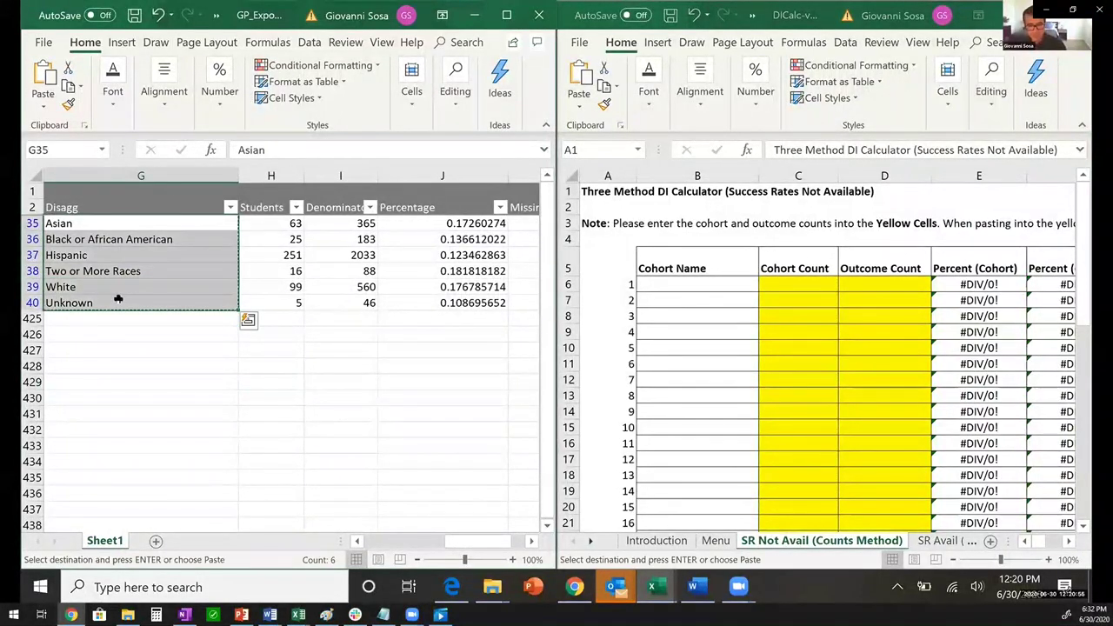
drag(669, 281, 672, 368)
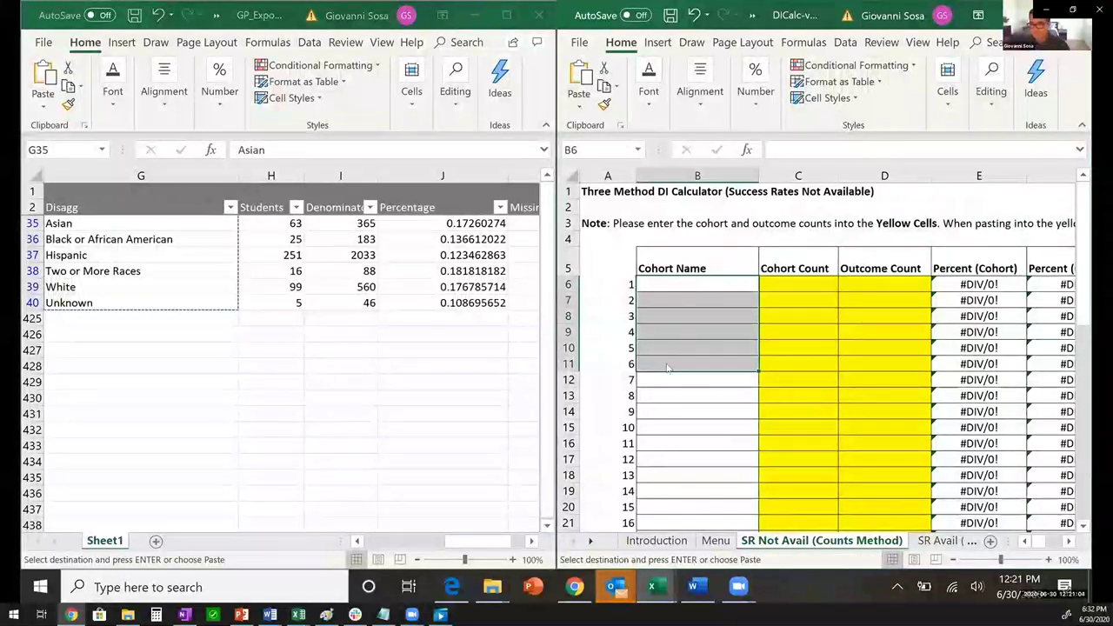
right_click(672, 368)
click(719, 264)
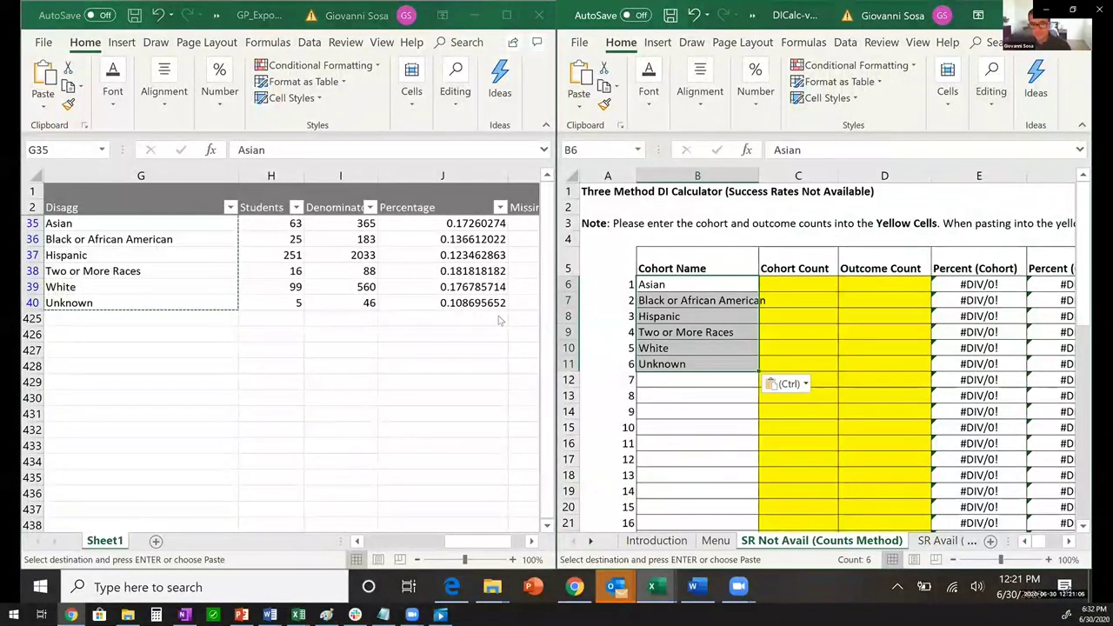
Copy the denominators from I35:I40 of the data sheet and paste them as values into Cohort Count cells C6:C11.
click(301, 229)
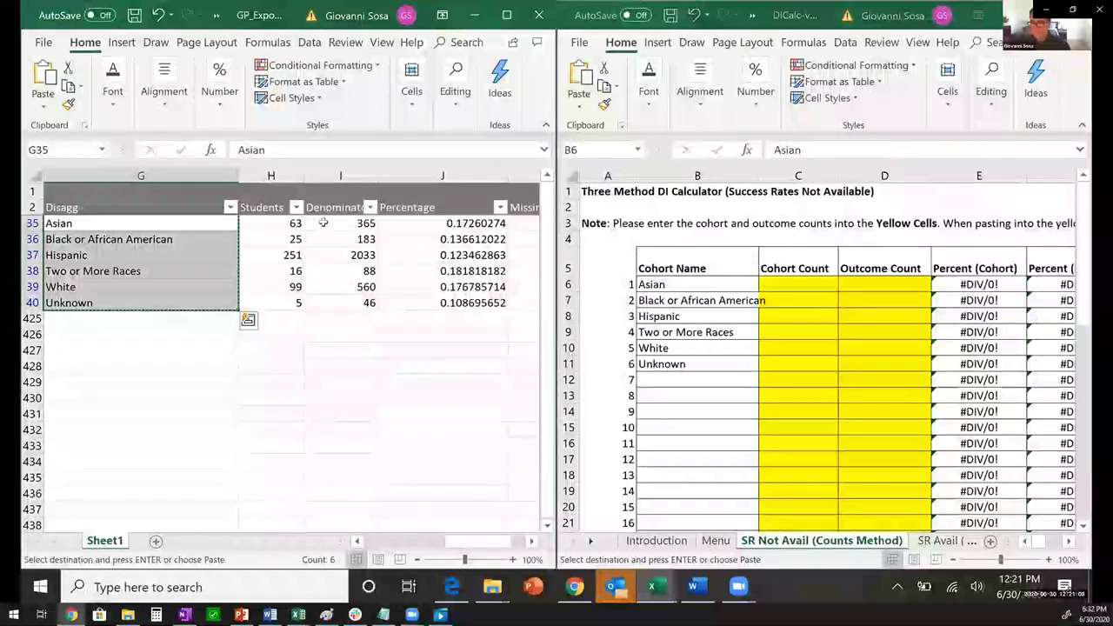
drag(323, 224, 346, 301)
right_click(346, 302)
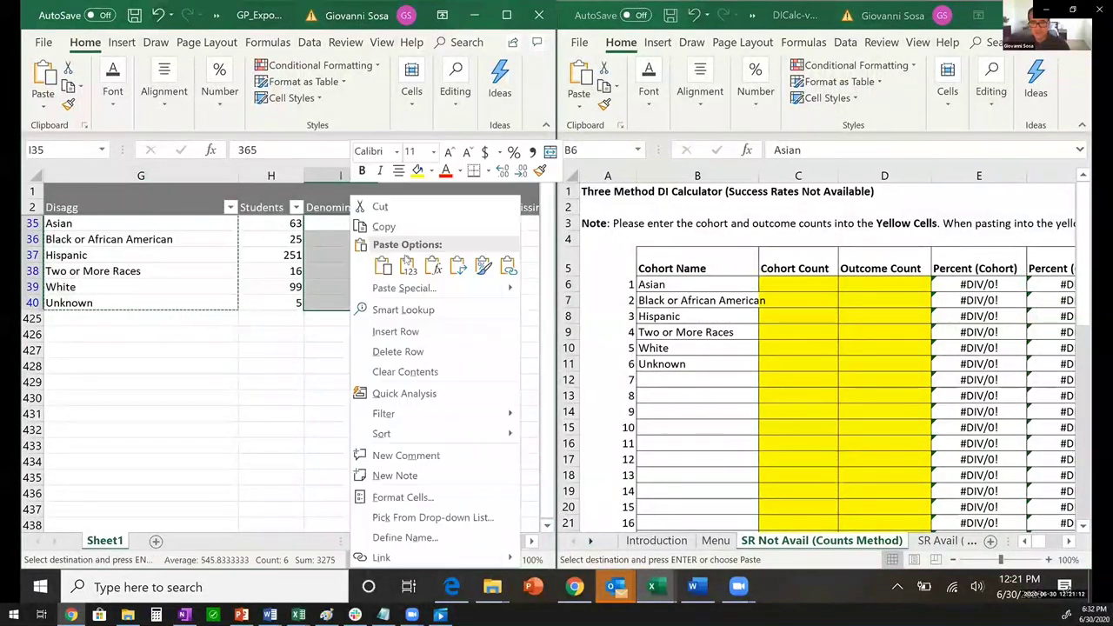
click(389, 226)
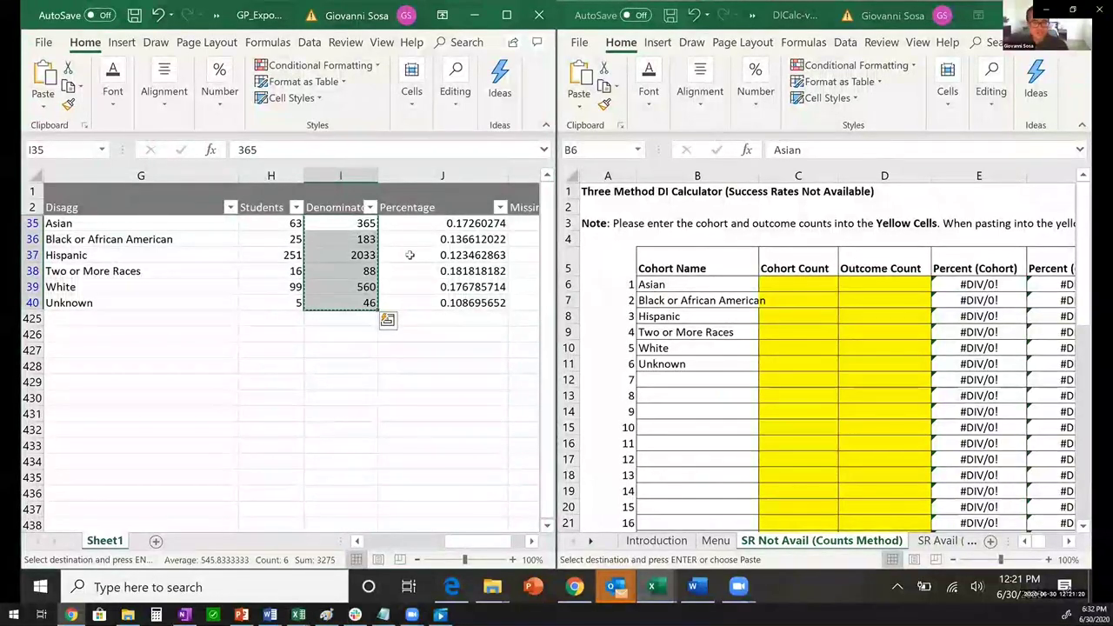
click(792, 301)
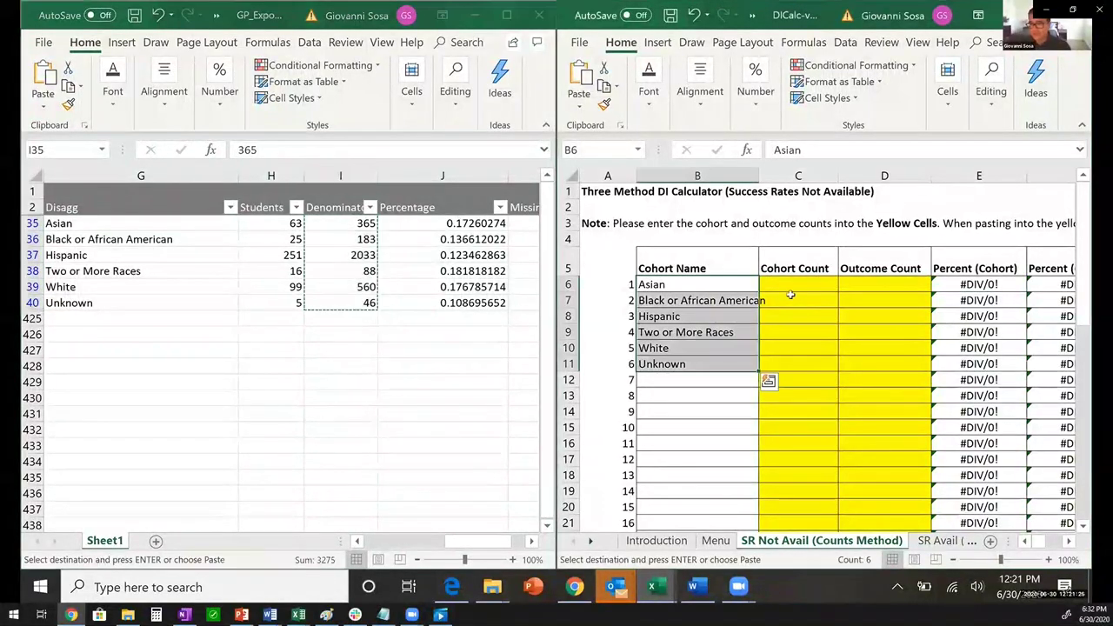
click(791, 286)
drag(792, 296, 795, 366)
right_click(795, 366)
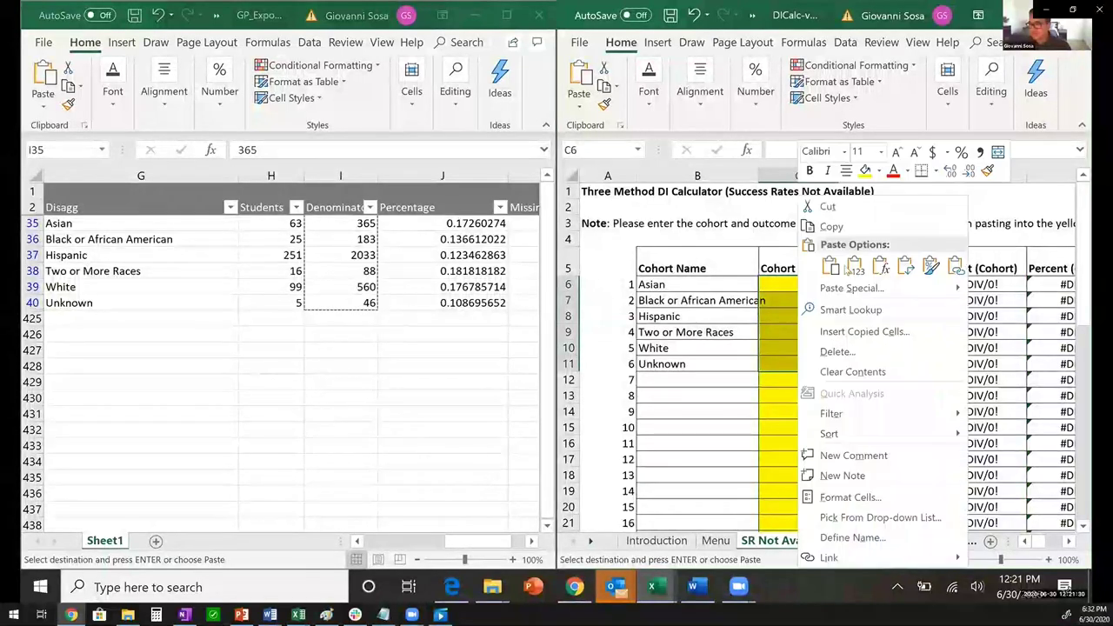
click(849, 264)
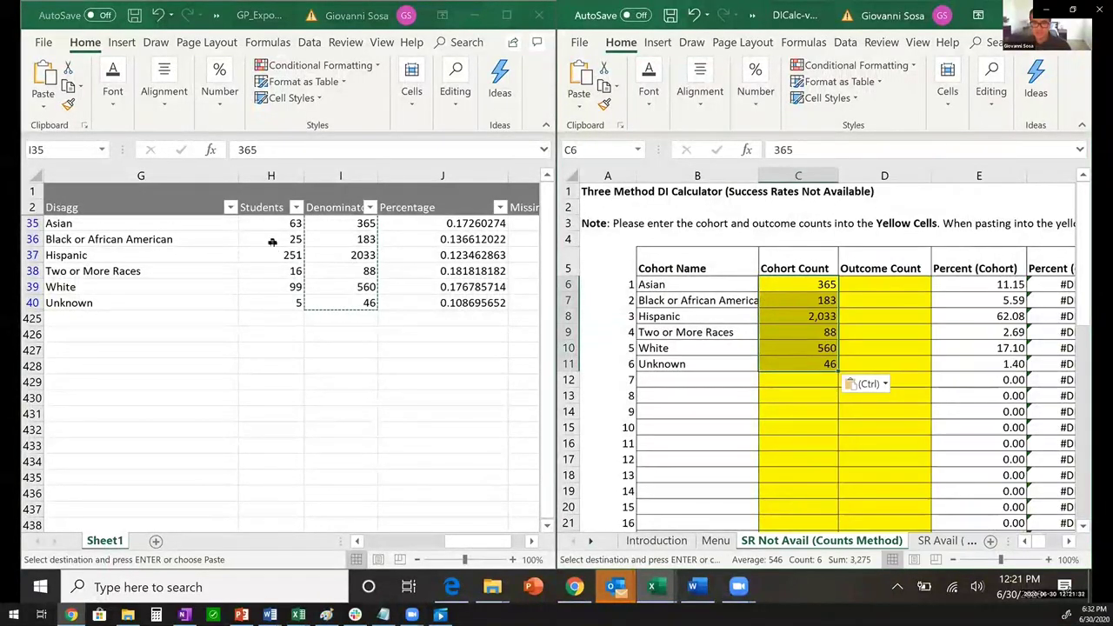
Copy the Students counts from H35:H40 and paste them as values into Outcome Count cells D6:D11.
drag(273, 224, 268, 298)
key(ctrl+c)
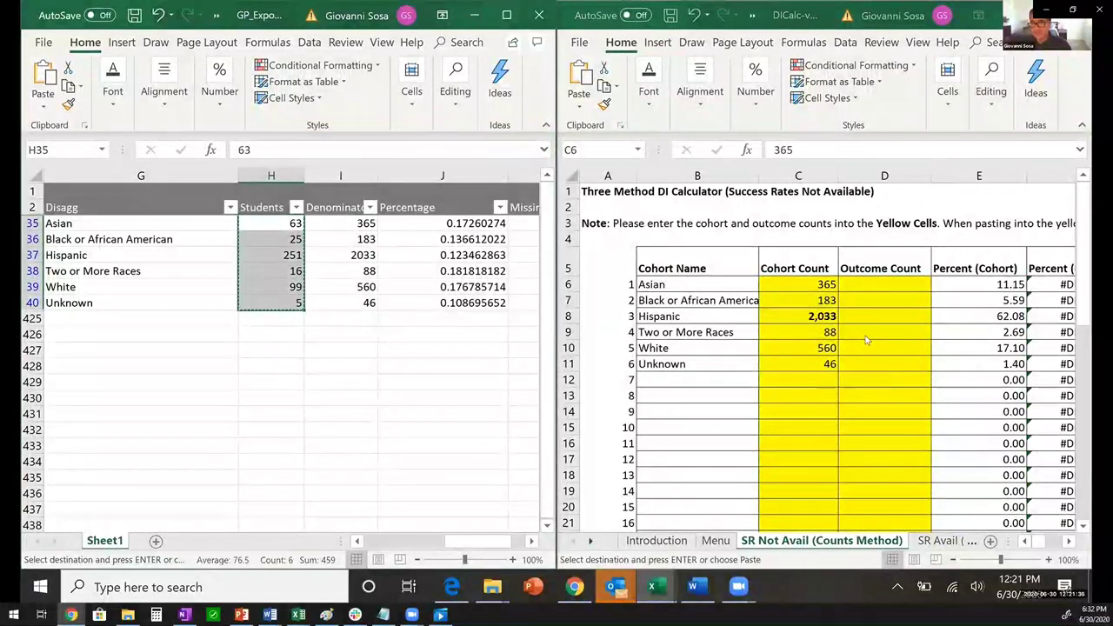
click(864, 283)
drag(864, 282, 870, 363)
right_click(873, 364)
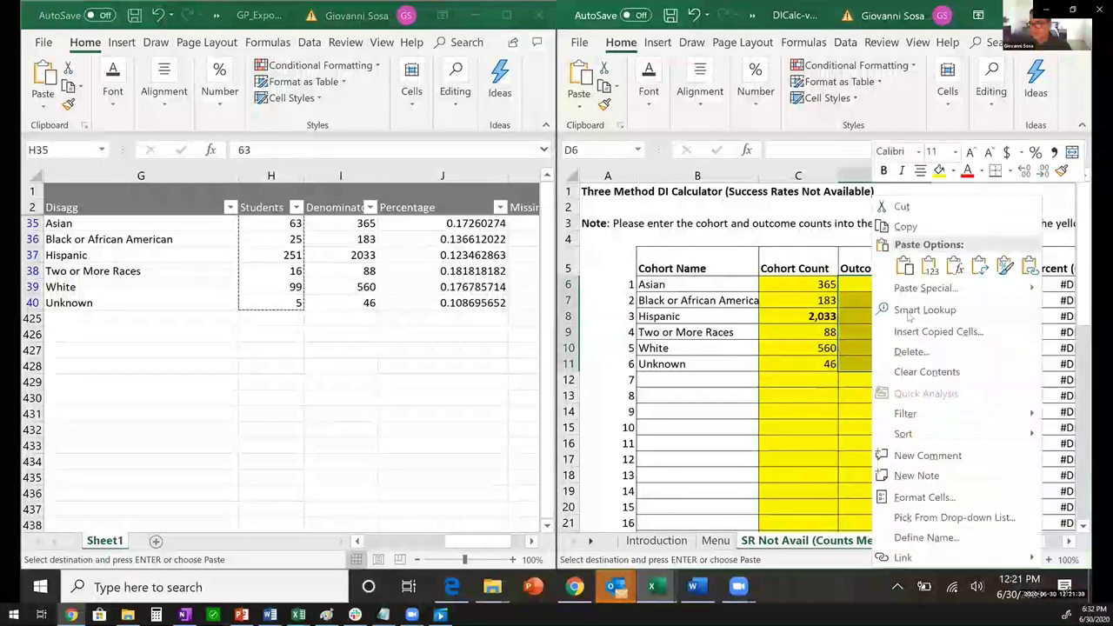
click(930, 265)
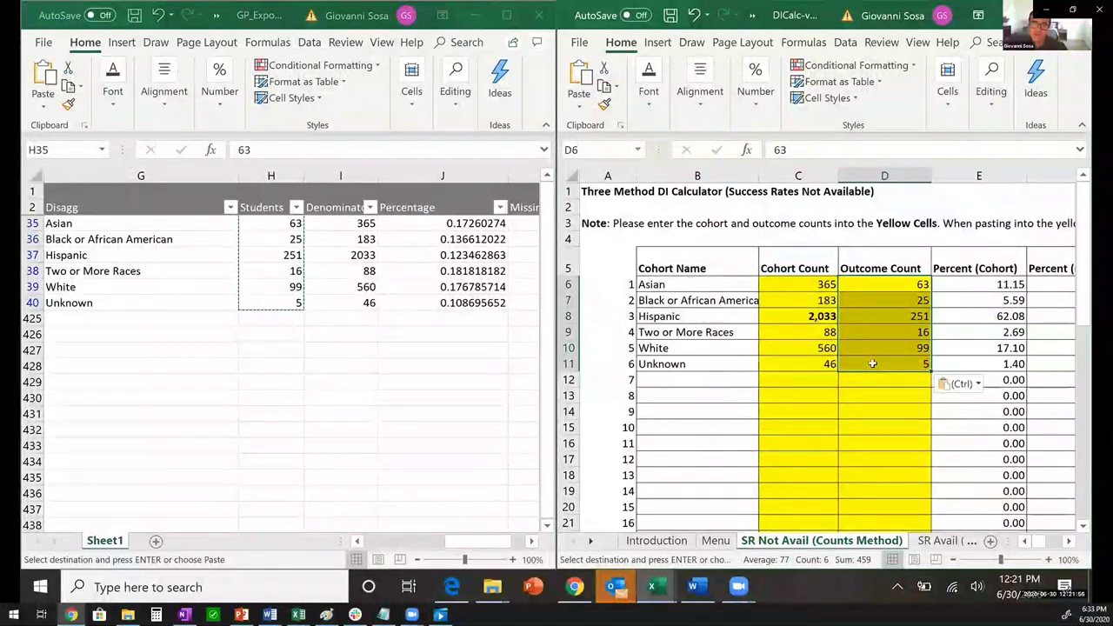
Maximize the calculator workbook window and zoom its sheet to 110%.
click(820, 363)
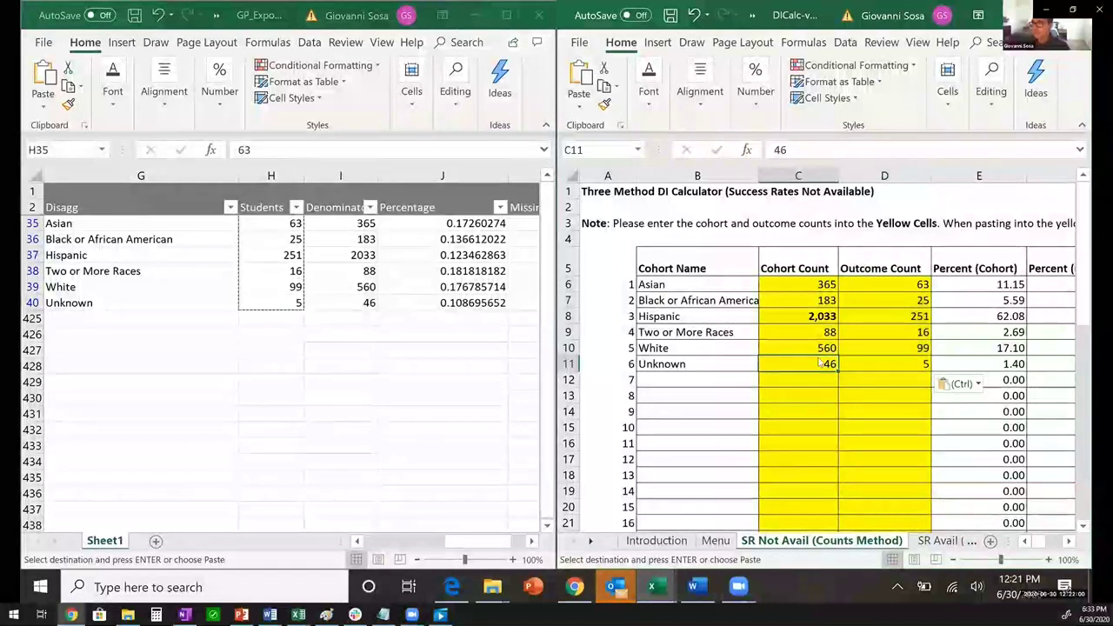
click(738, 317)
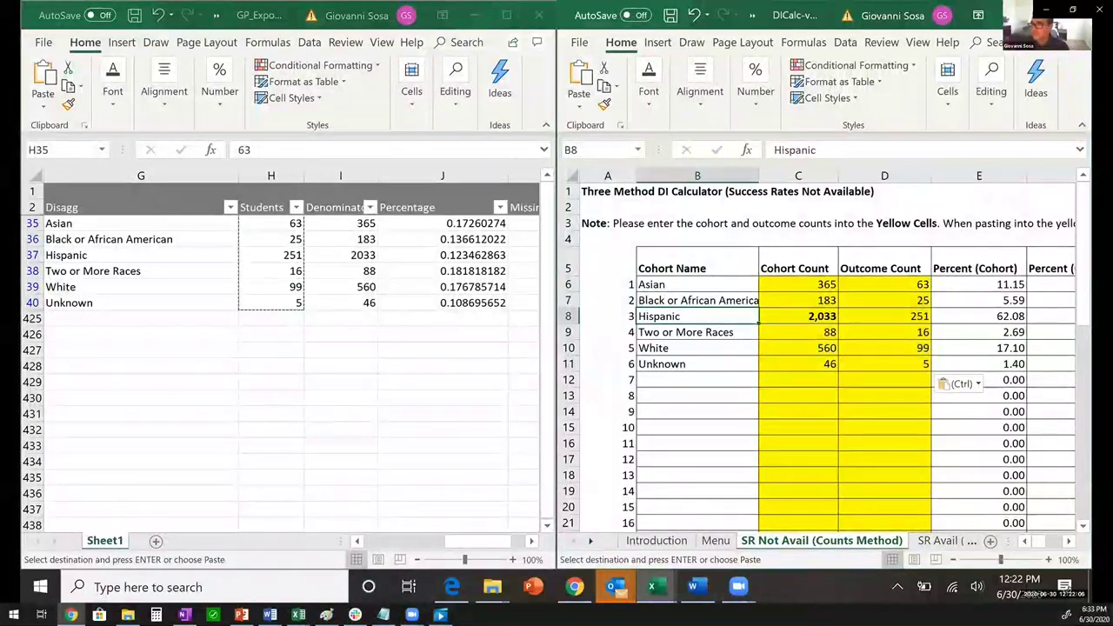
key(super+Left)
key(super+Up)
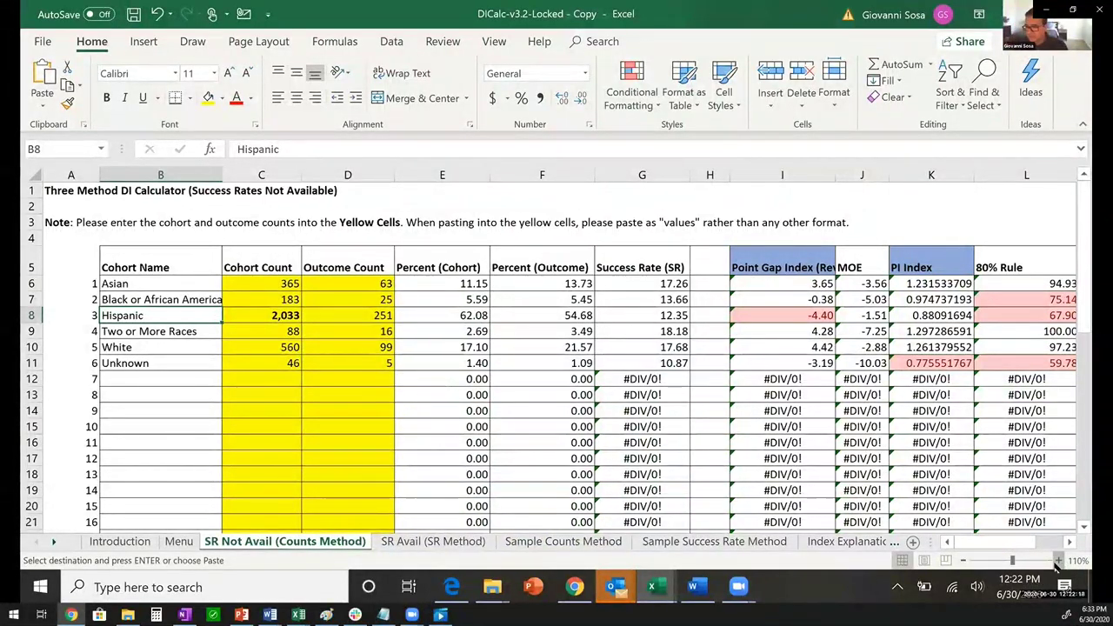
click(1059, 561)
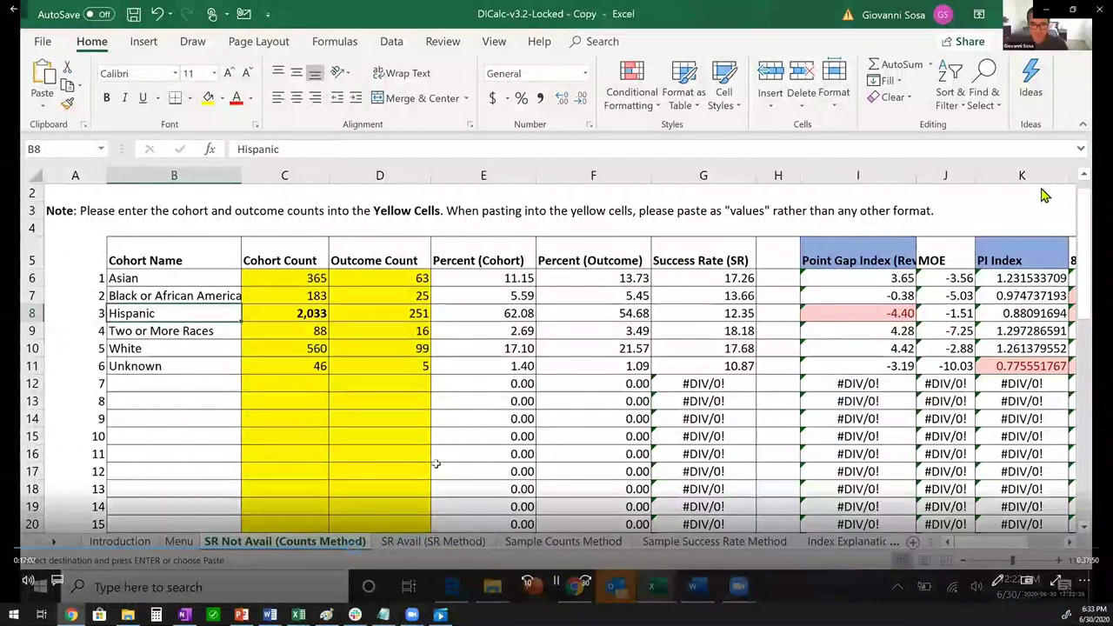
scroll(1086, 205, up, 1)
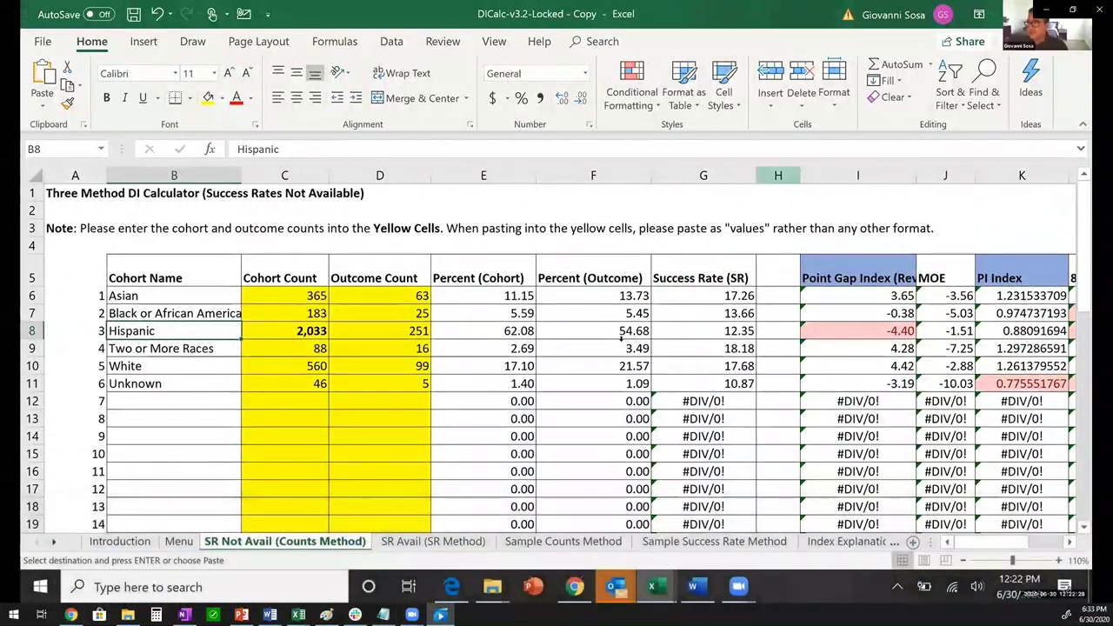
Review the Black or African American row from Cohort Count across to the 80% Rule column.
click(284, 309)
drag(284, 309, 284, 308)
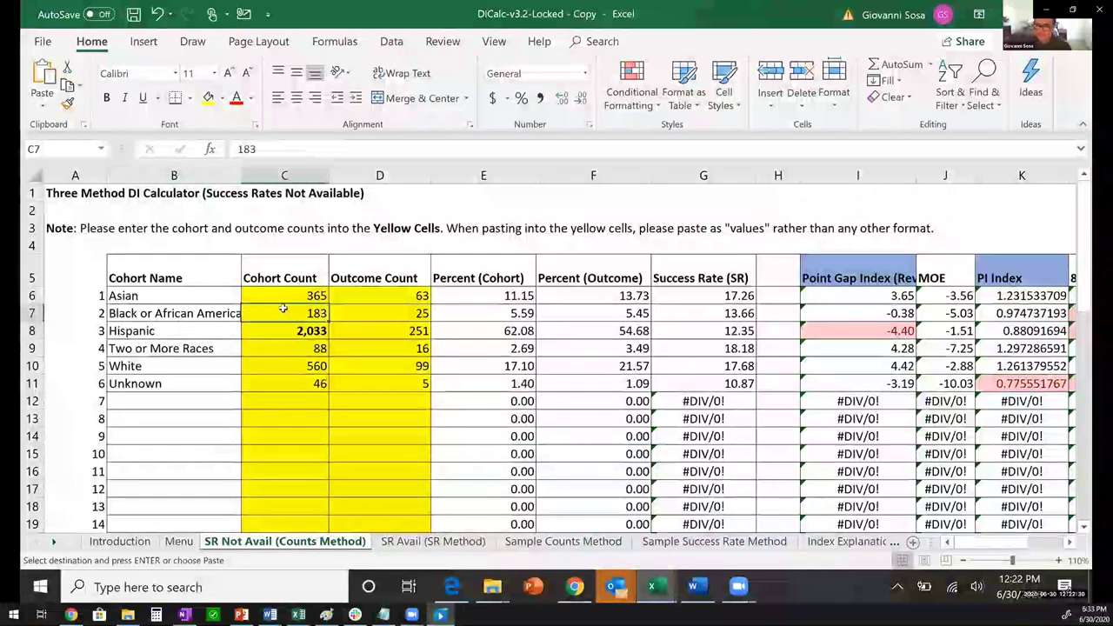
key(Right)
key(Right)
key(Right)
key(Right)
key(Right)
key(Right)
key(Right)
key(Right)
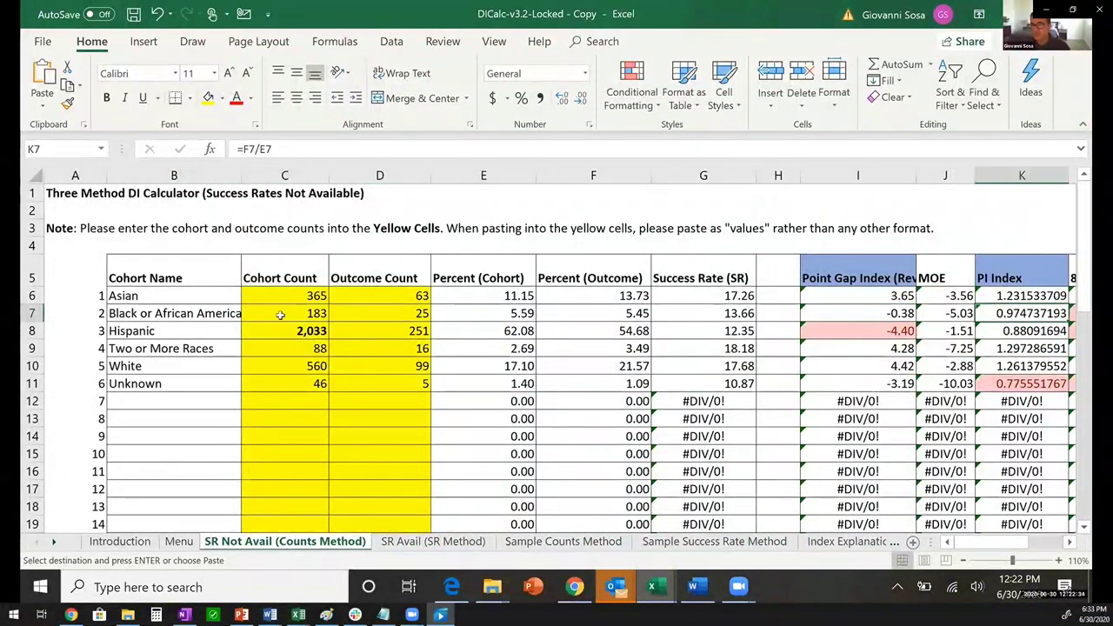
key(Right)
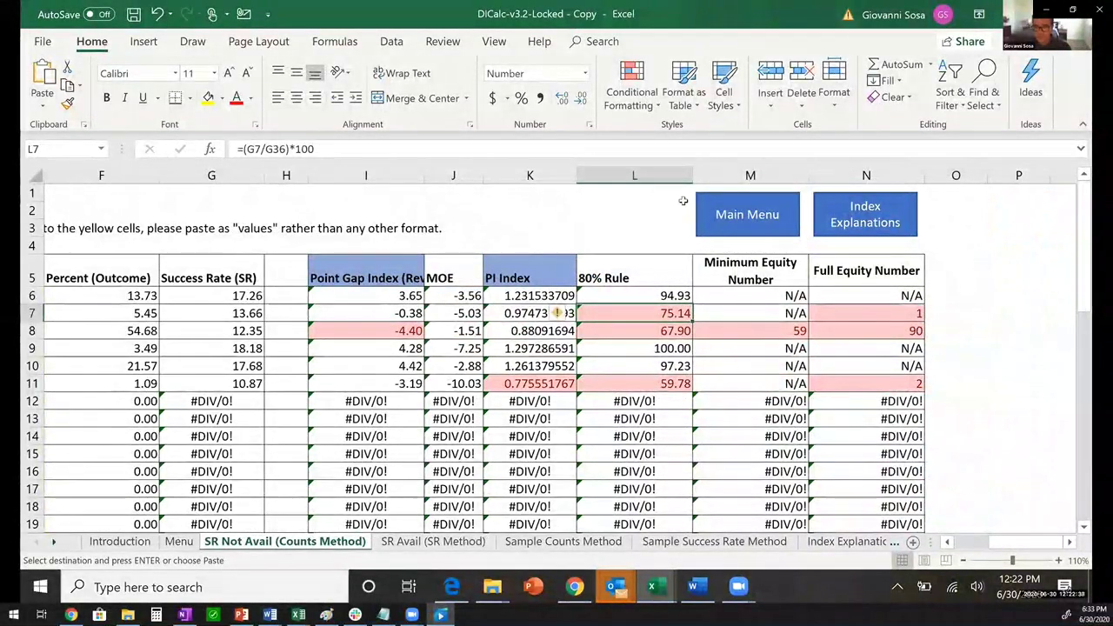
Examine the Asian row's Point Gap Index formula and the overall, reference group and PPG-1 rates below the table.
click(362, 293)
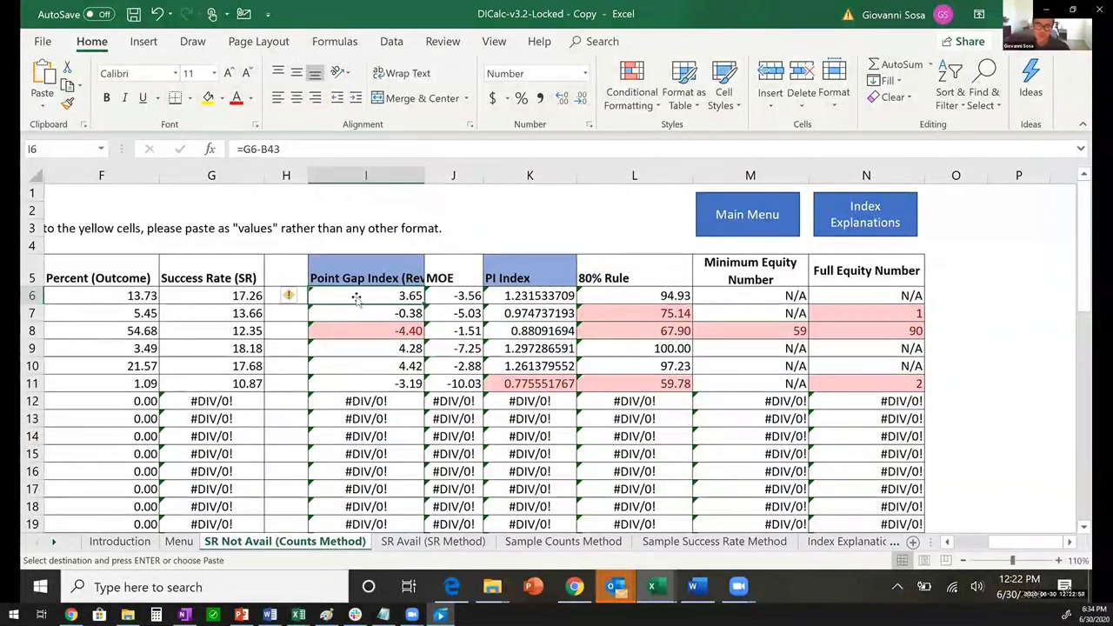
scroll(357, 300, down, 1)
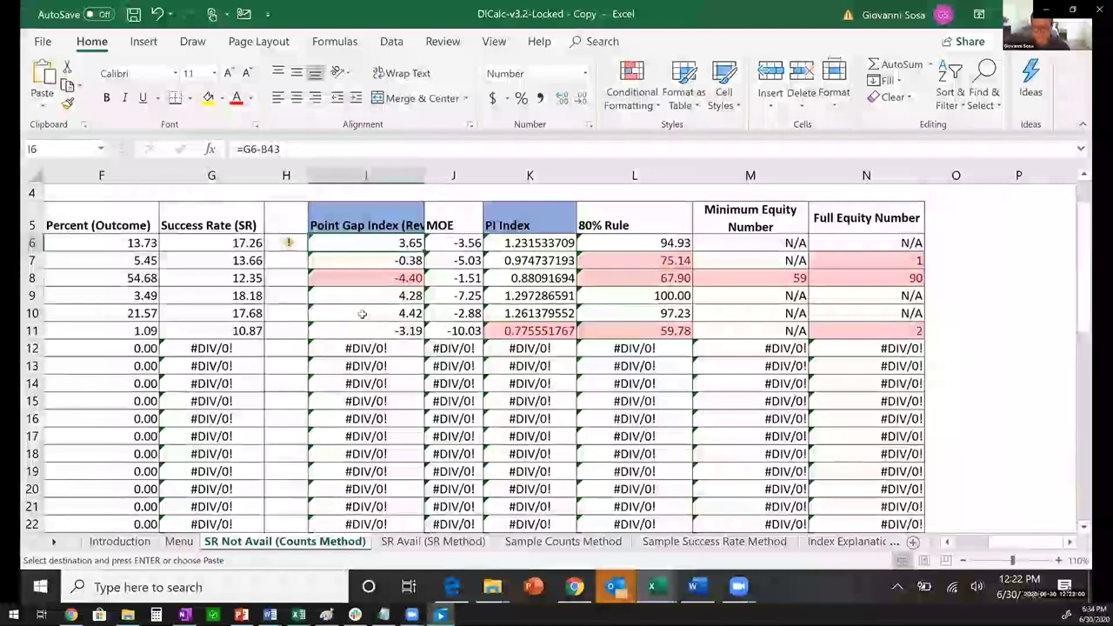
scroll(362, 312, up, 1)
scroll(361, 315, down, 4)
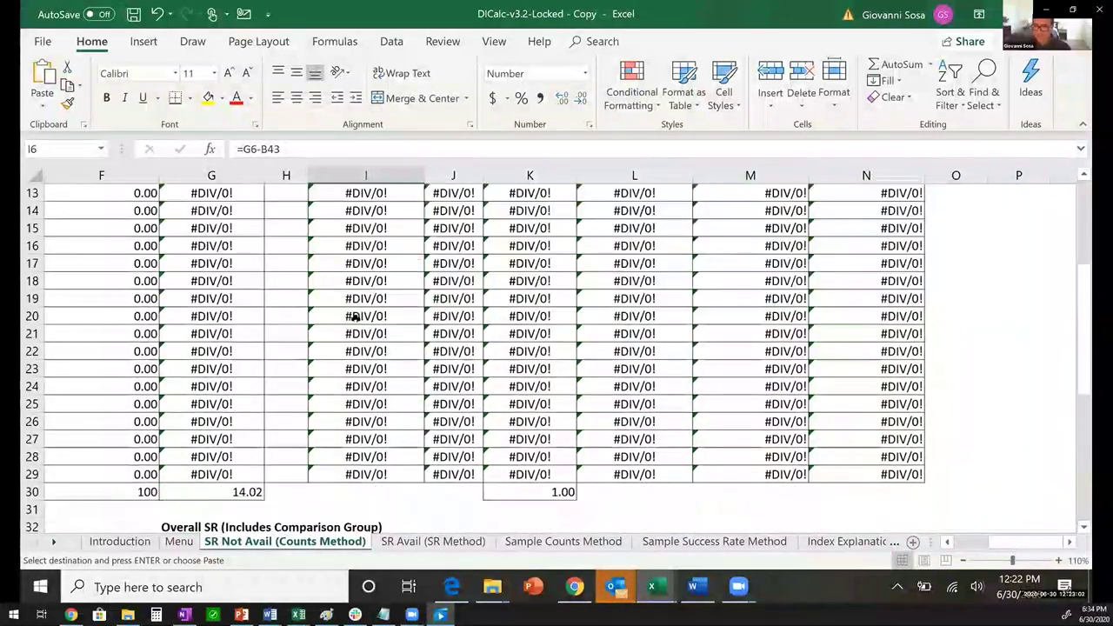
scroll(355, 316, up, 2)
scroll(356, 317, down, 11)
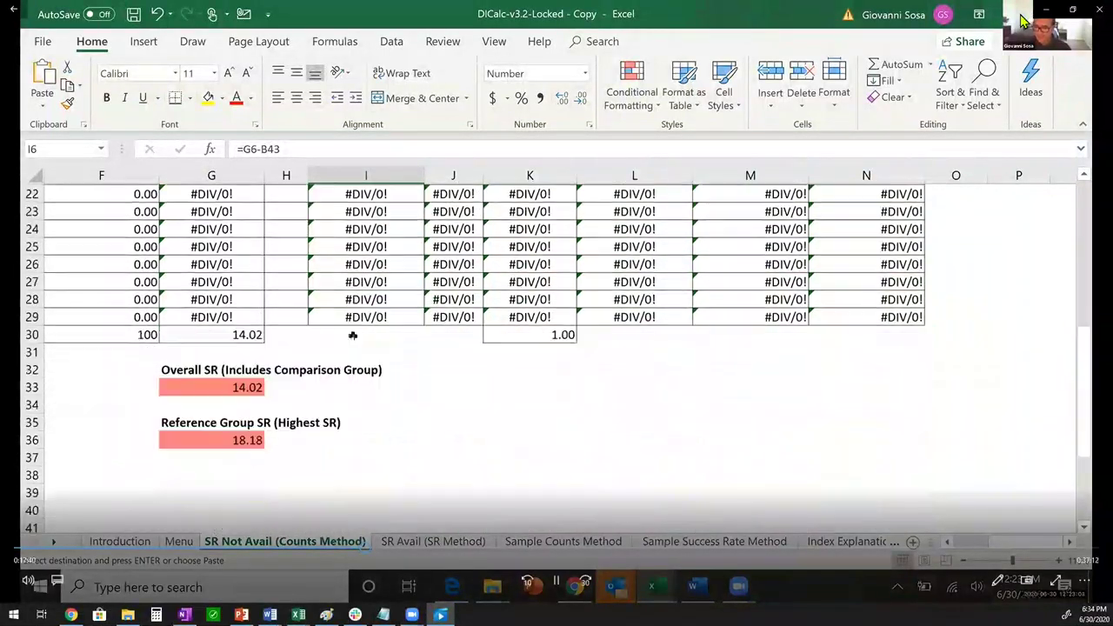
scroll(350, 340, up, 3)
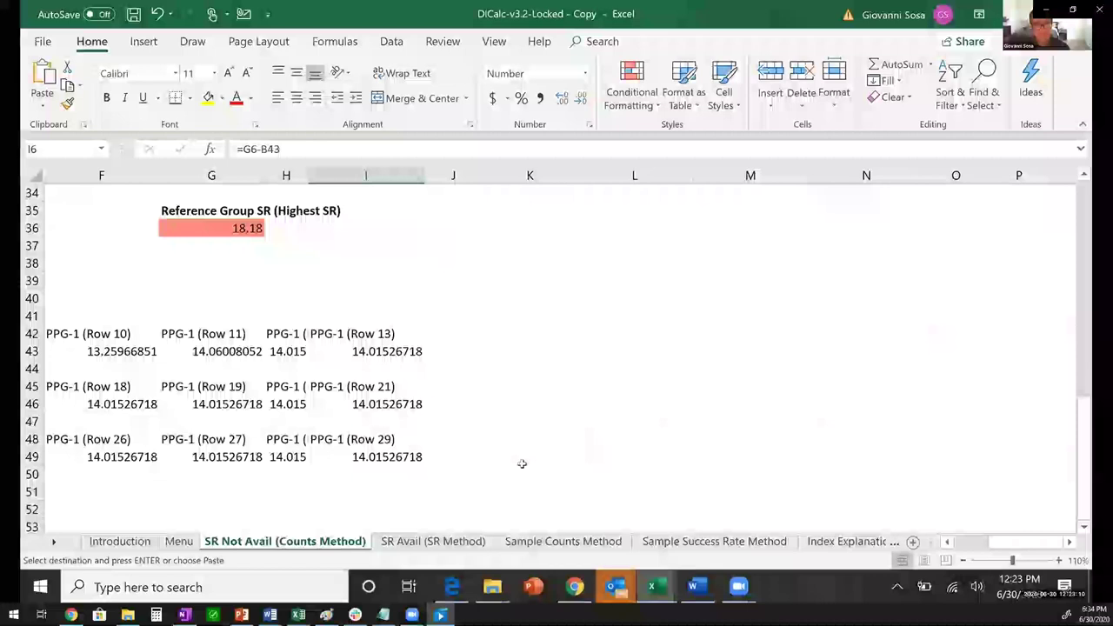
scroll(522, 464, up, 7)
scroll(522, 464, up, 4)
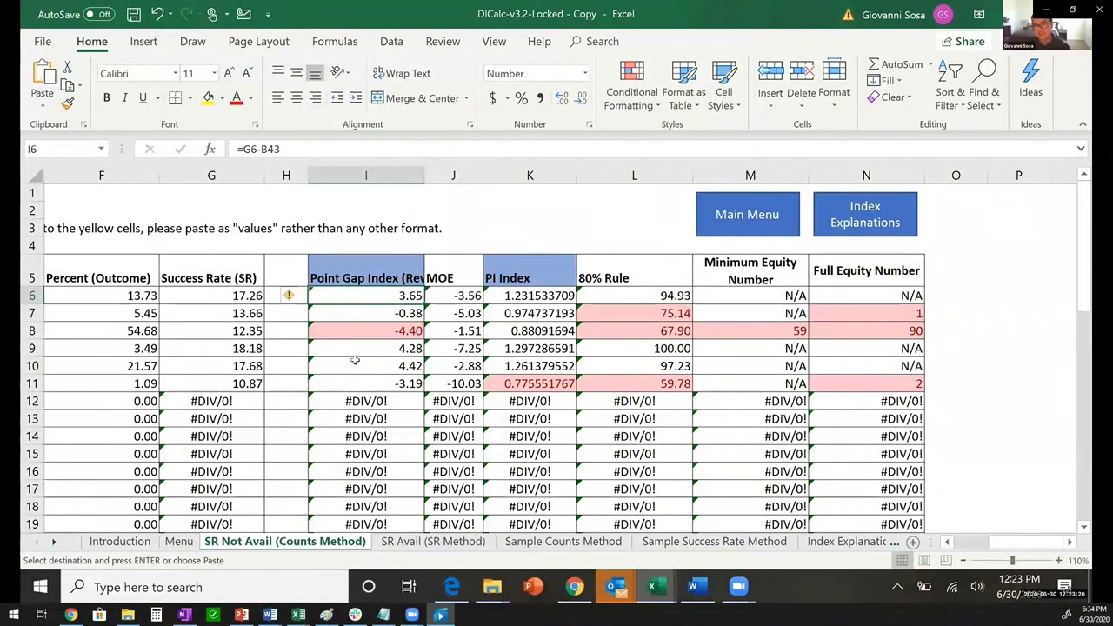
Examine the Hispanic row's MOE and Point Gap Index formulas and review the row from Cohort Name to the equity numbers.
click(456, 332)
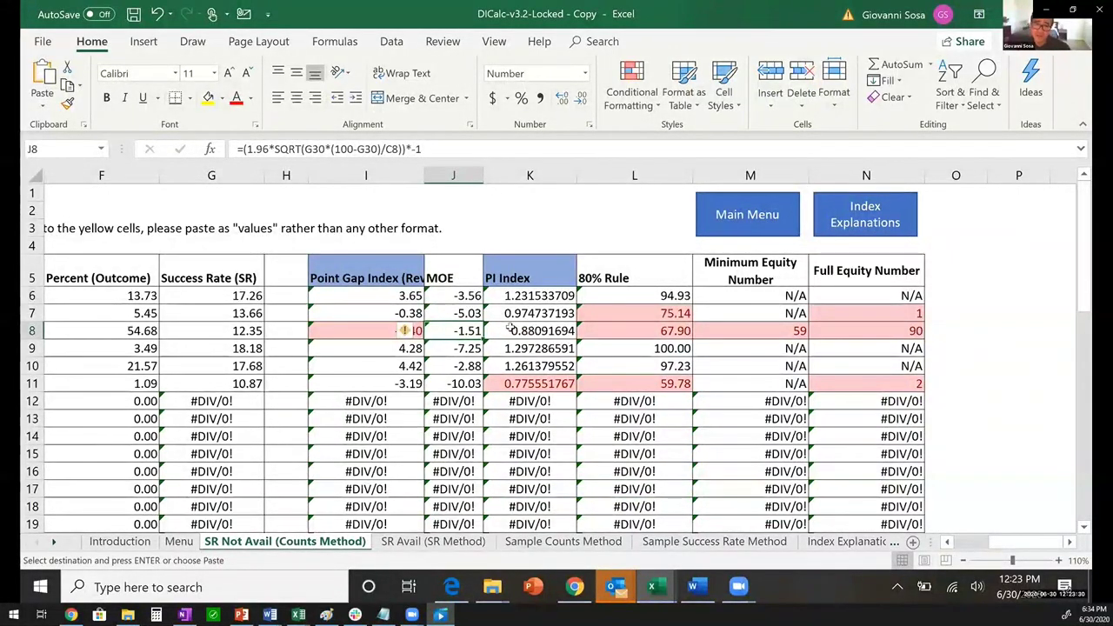
click(355, 321)
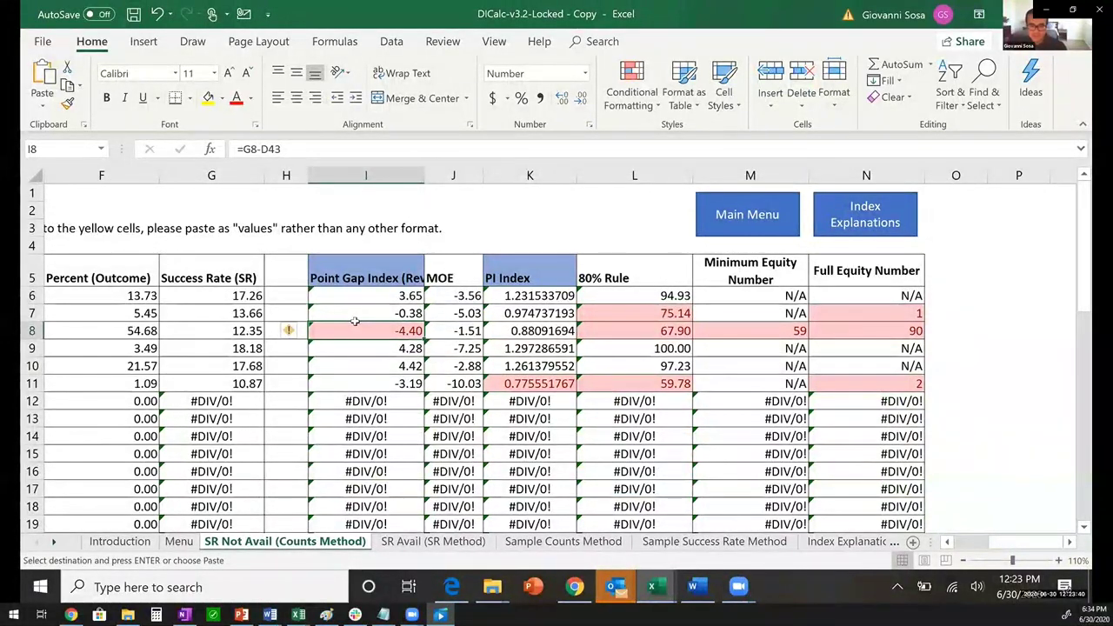
key(Left)
key(Left)
key(Left)
key(Left)
key(Left)
key(Left)
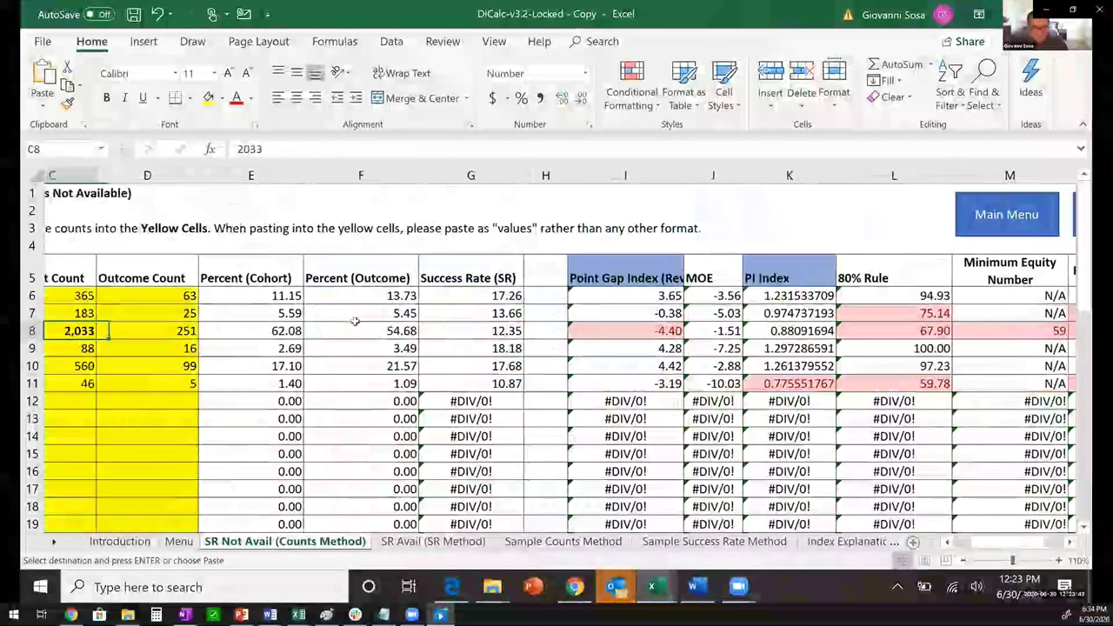
key(Left)
key(Left)
key(Right)
key(Right)
key(Right)
key(Right)
key(Right)
key(Right)
key(Right)
key(Right)
key(Right)
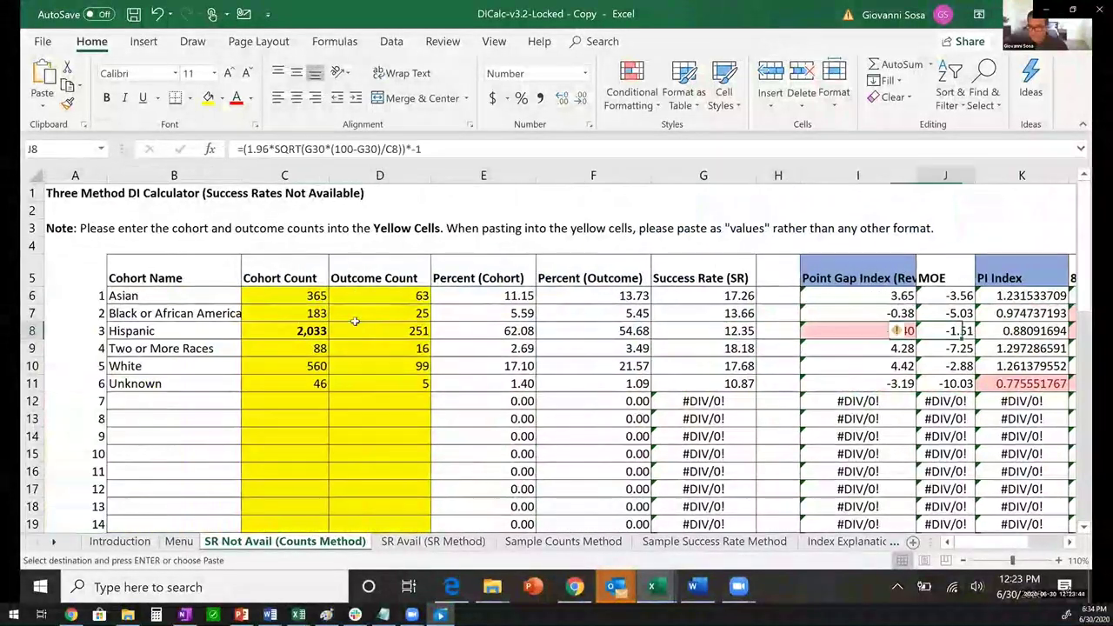
key(Right)
key(Right)
key(Right)
Compare the Point Gap Index, MOE and PI Index cells in the Hispanic row.
key(Left)
key(Left)
key(Left)
key(Left)
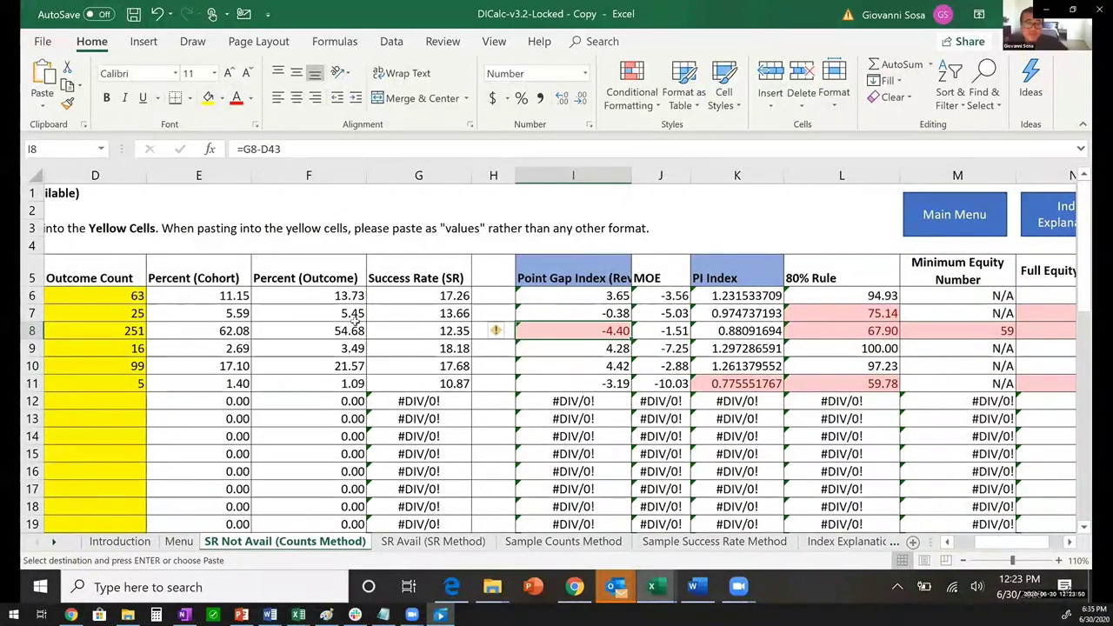
key(Right)
key(Right)
key(Right)
key(Left)
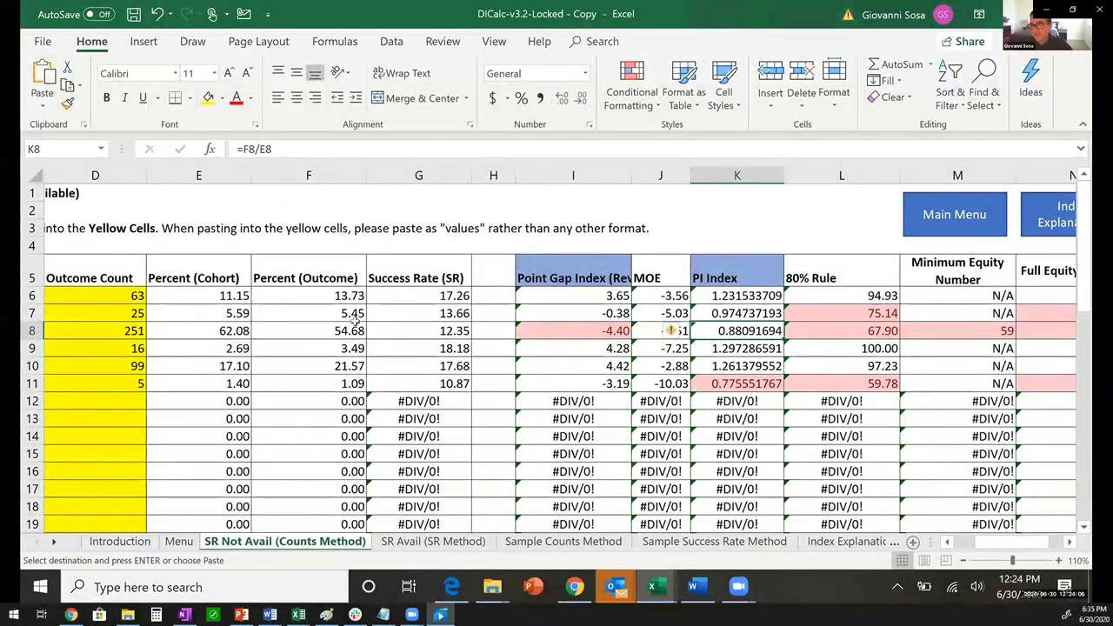
key(Left)
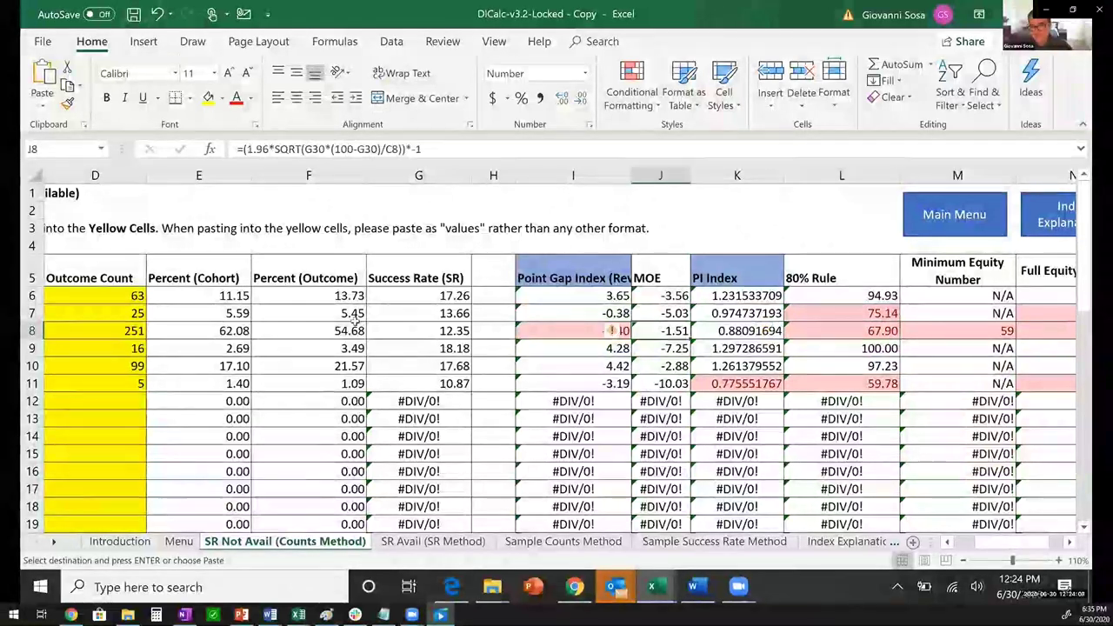
Examine the Hispanic row's Point Gap Index and Minimum Equity Number formulas.
key(Left)
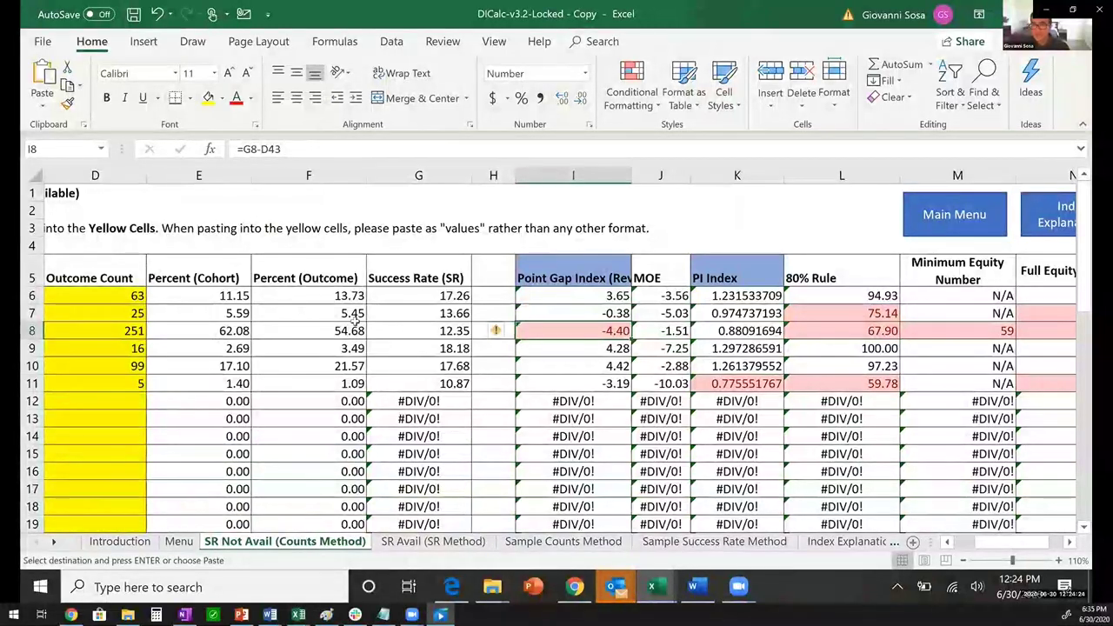
key(Right)
key(Right)
key(Right)
key(Right)
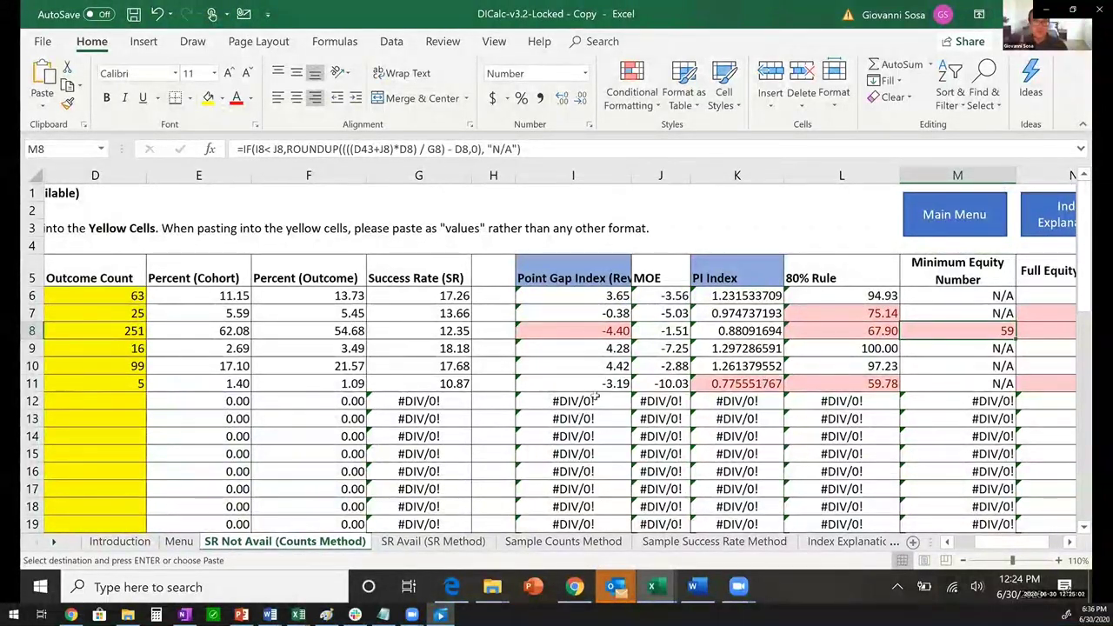
Compare the Point Gap Index of the Unknown and Hispanic rows and inspect the MOE formulas of the Asian and Black or African American rows.
click(609, 384)
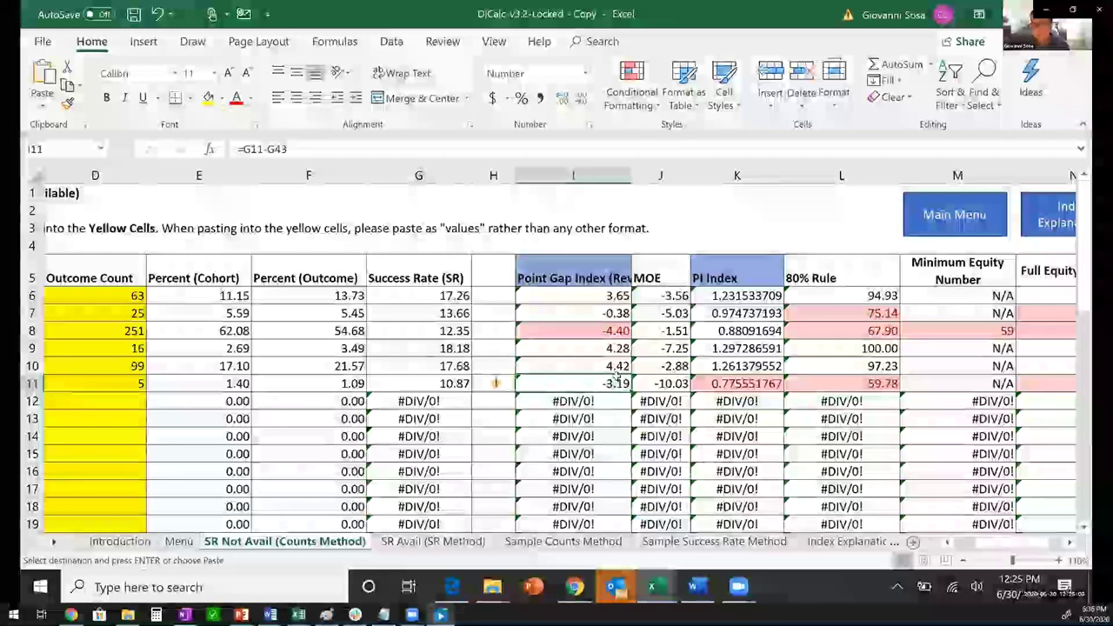
key(Up)
key(Up)
key(Up)
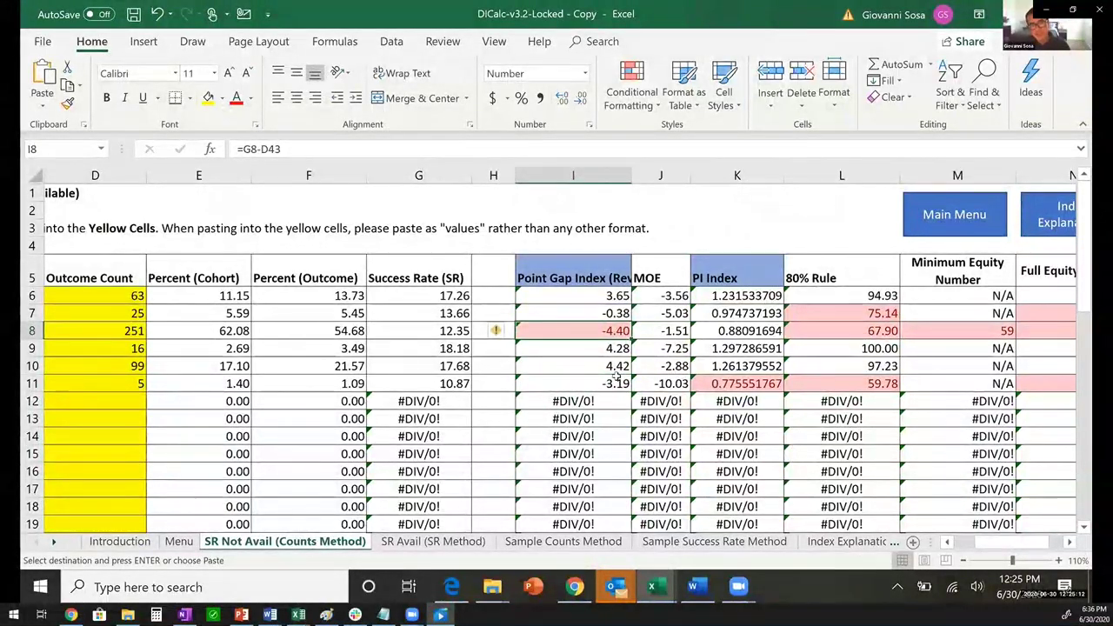
key(Right)
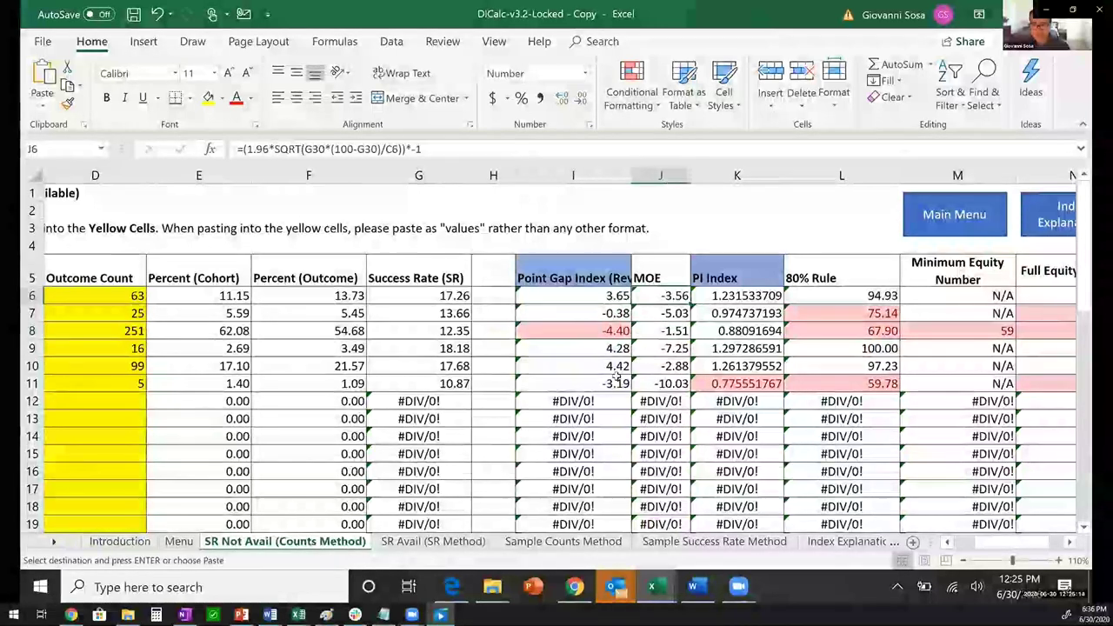
key(Up)
key(Up)
key(Up)
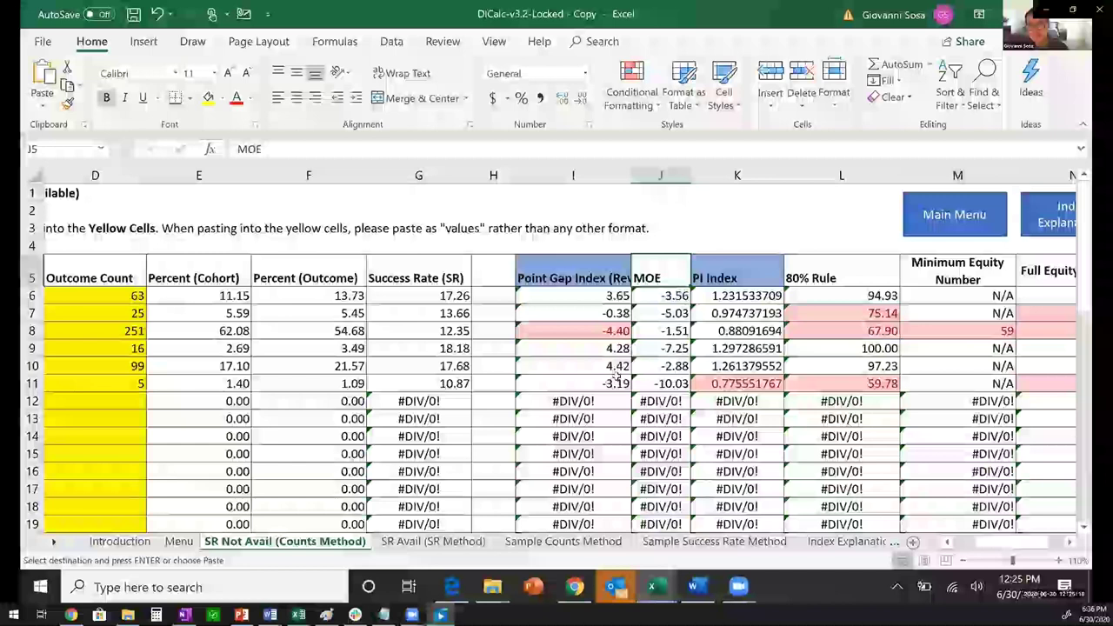
key(Down)
key(Down)
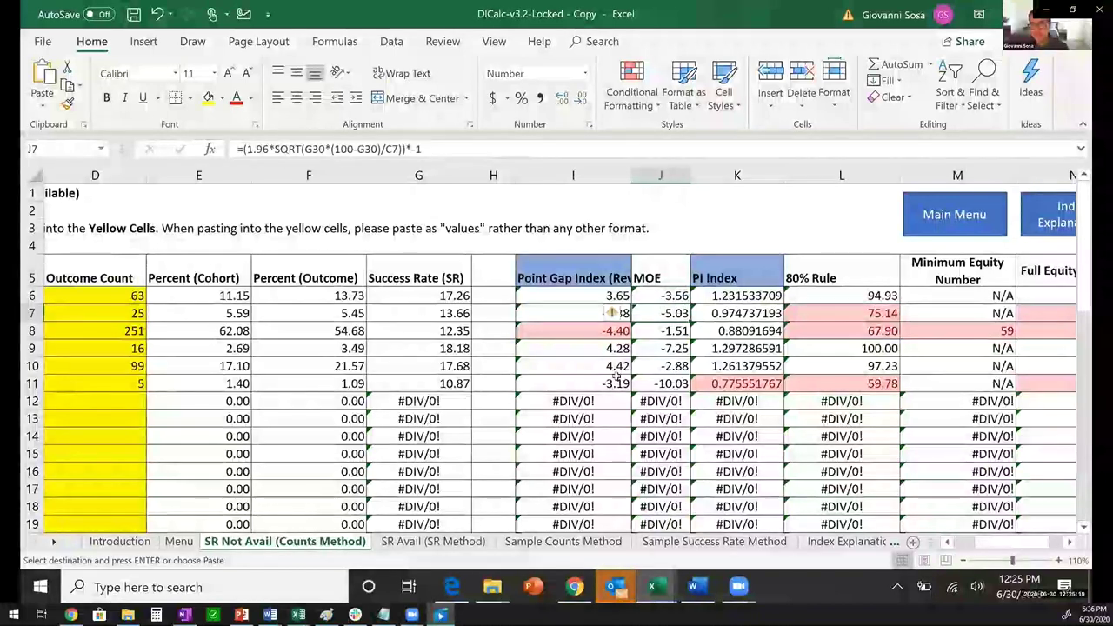
Check the Outcome Count and Cohort Count behind the Hispanic group's Point Gap Index.
click(543, 322)
key(Left)
key(Left)
key(Left)
key(Left)
key(Left)
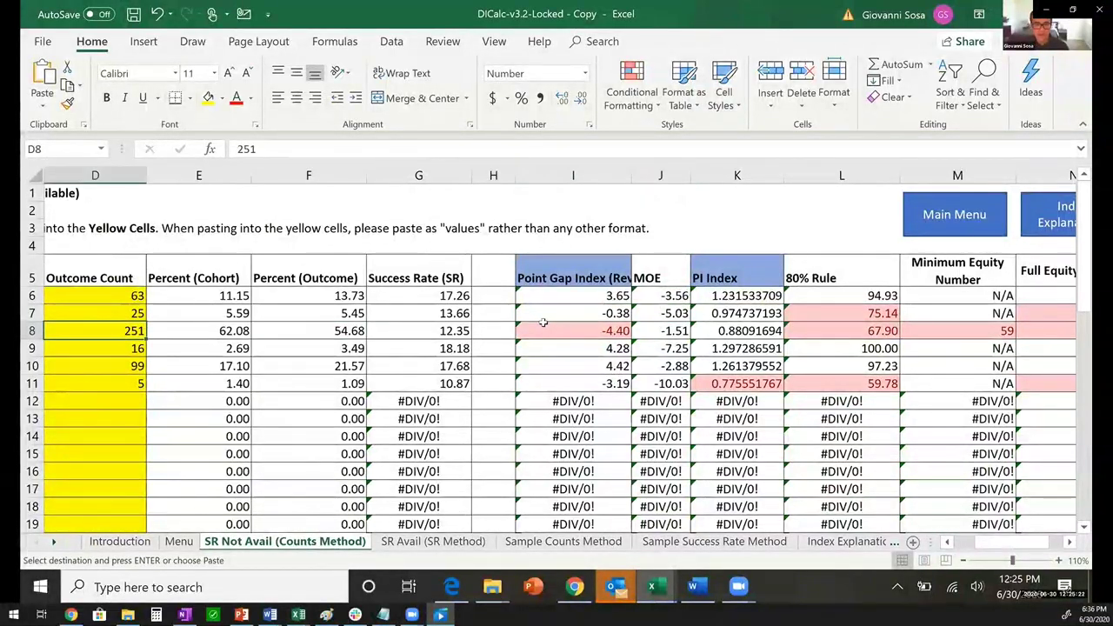
key(Left)
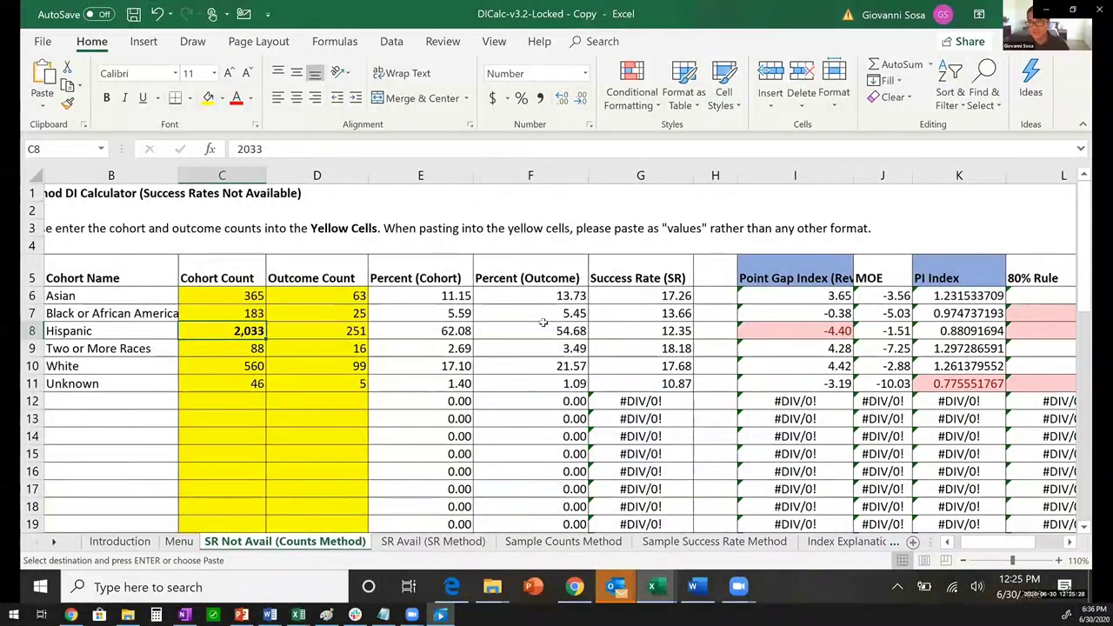
Review the Hispanic row from Outcome Count to the 80% Rule and return to its Point Gap Index.
key(Right)
key(Right)
key(Right)
key(Right)
key(Right)
key(Right)
key(Right)
key(Right)
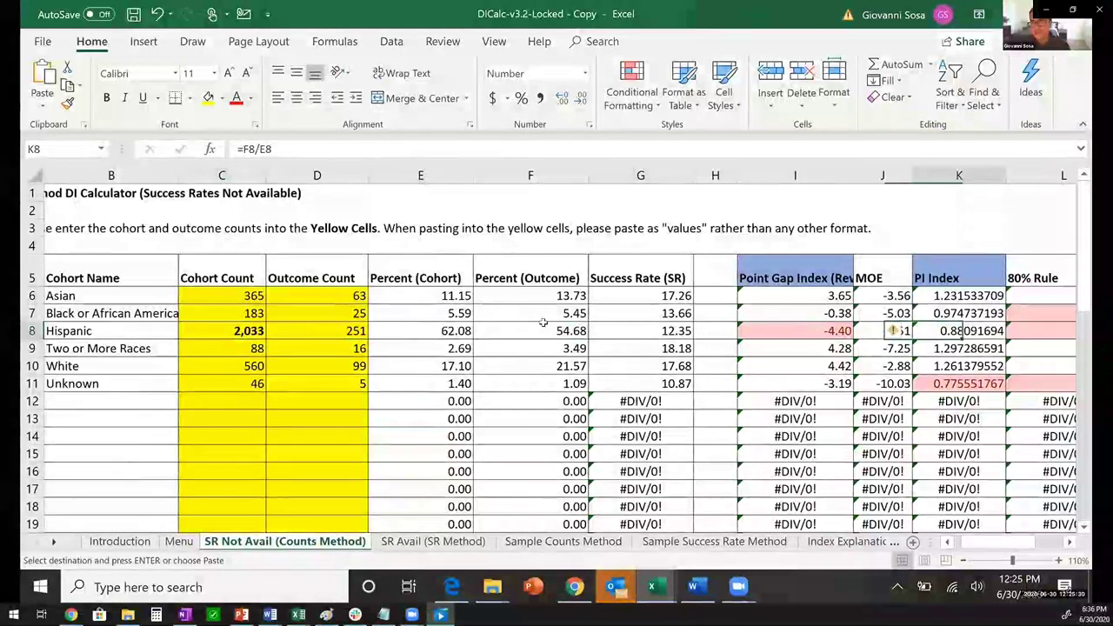
key(Right)
key(Left)
key(Left)
key(Left)
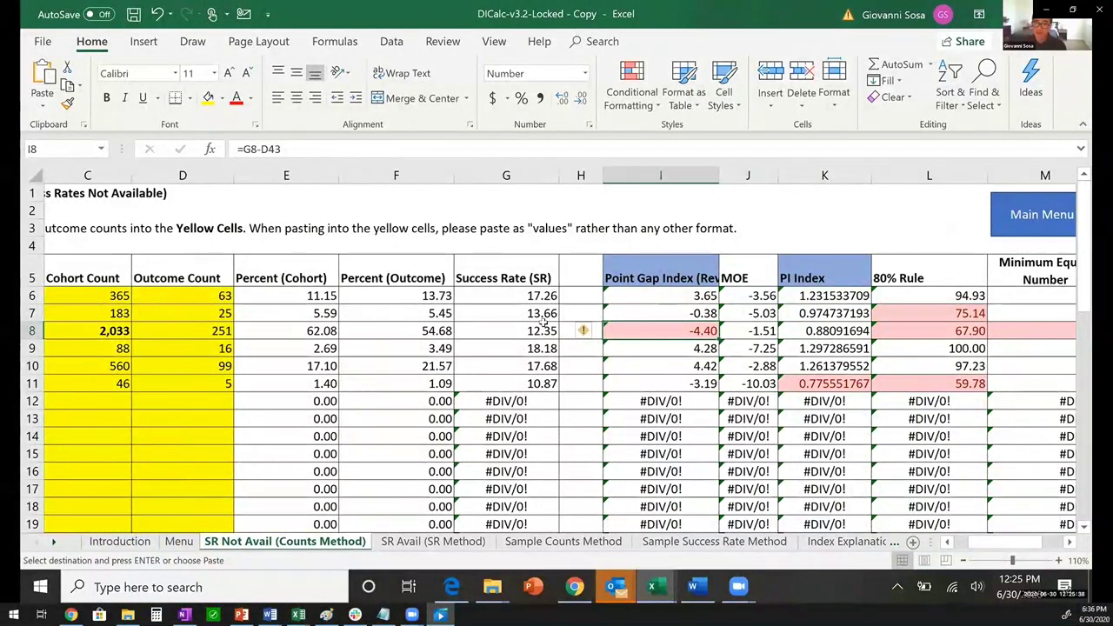
Go back to the Hispanic row's Cohort Name and reread the row up to its Point Gap Index.
key(Left)
key(Left)
key(Left)
key(Left)
key(Left)
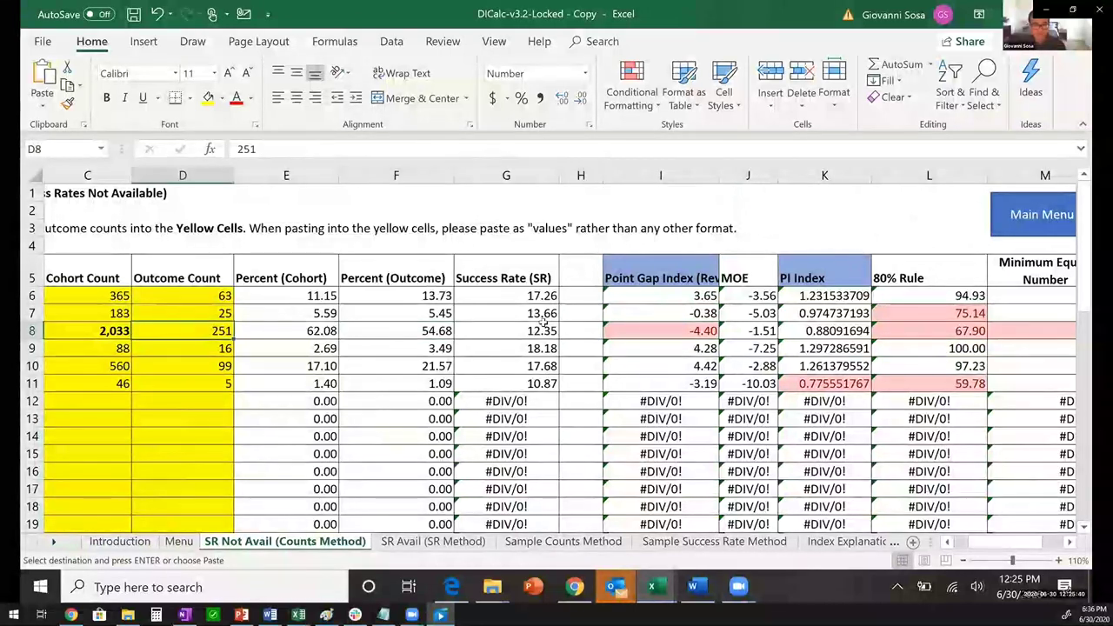
key(Left)
key(Left)
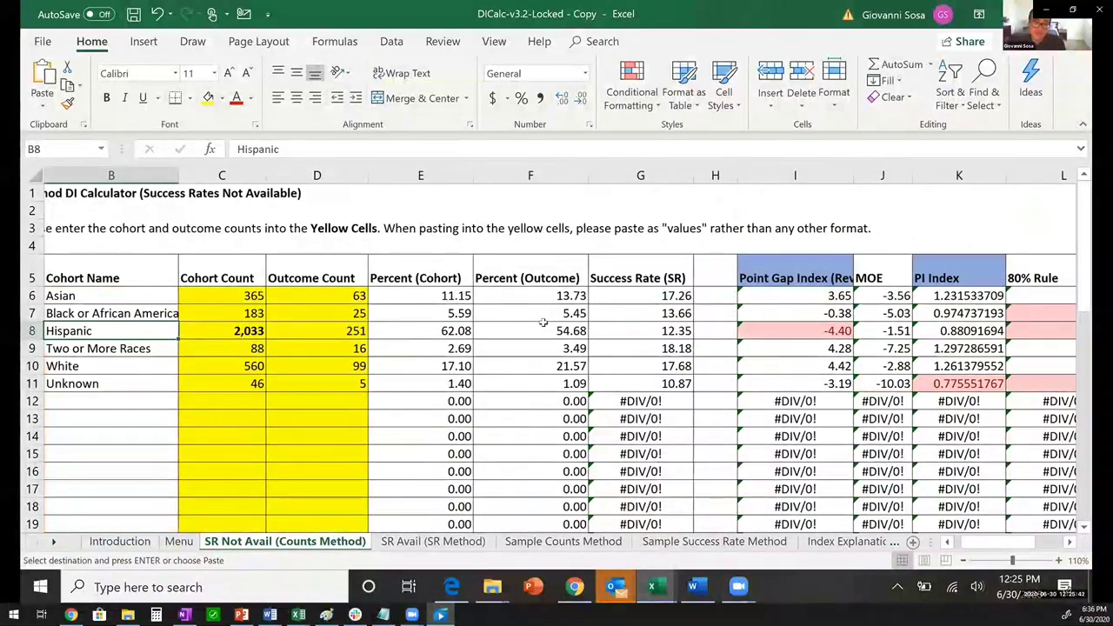
key(Right)
key(Right)
key(Right)
key(Right)
key(Right)
key(Right)
key(Right)
key(Right)
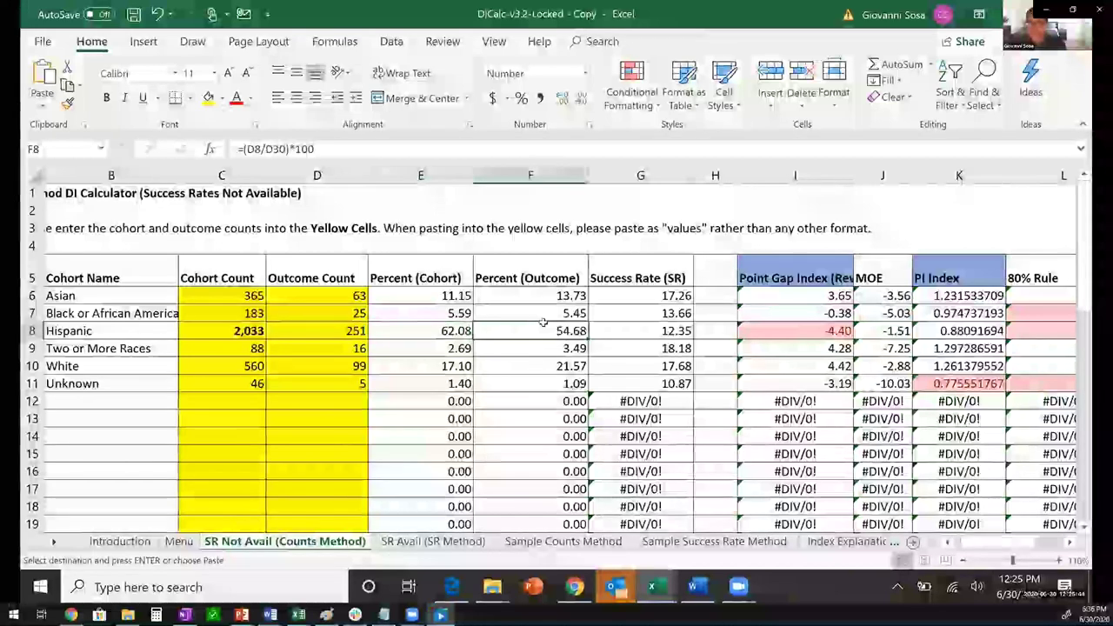
key(Left)
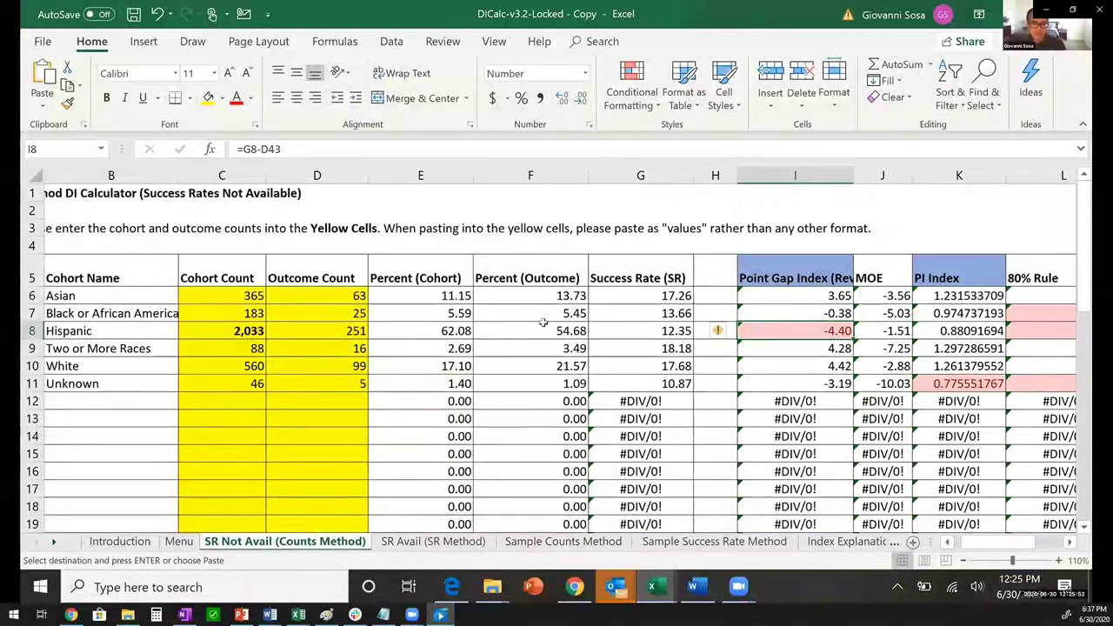
Move to the Unknown row and check its Cohort Count.
key(Down)
key(Down)
key(Down)
key(Left)
key(Left)
key(Left)
key(Left)
key(Left)
key(Left)
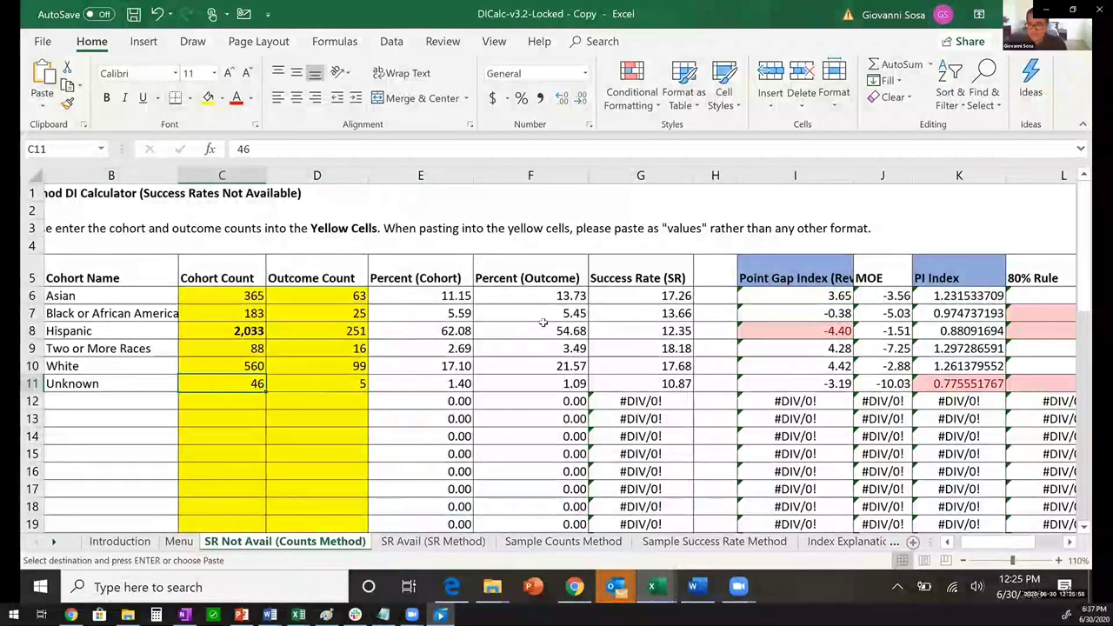
Review the Unknown row from Outcome Count across the calculated columns and examine its Point Gap Index formula.
key(Right)
key(Right)
key(Right)
key(Right)
key(Right)
key(Right)
key(Right)
key(Right)
key(Left)
key(Left)
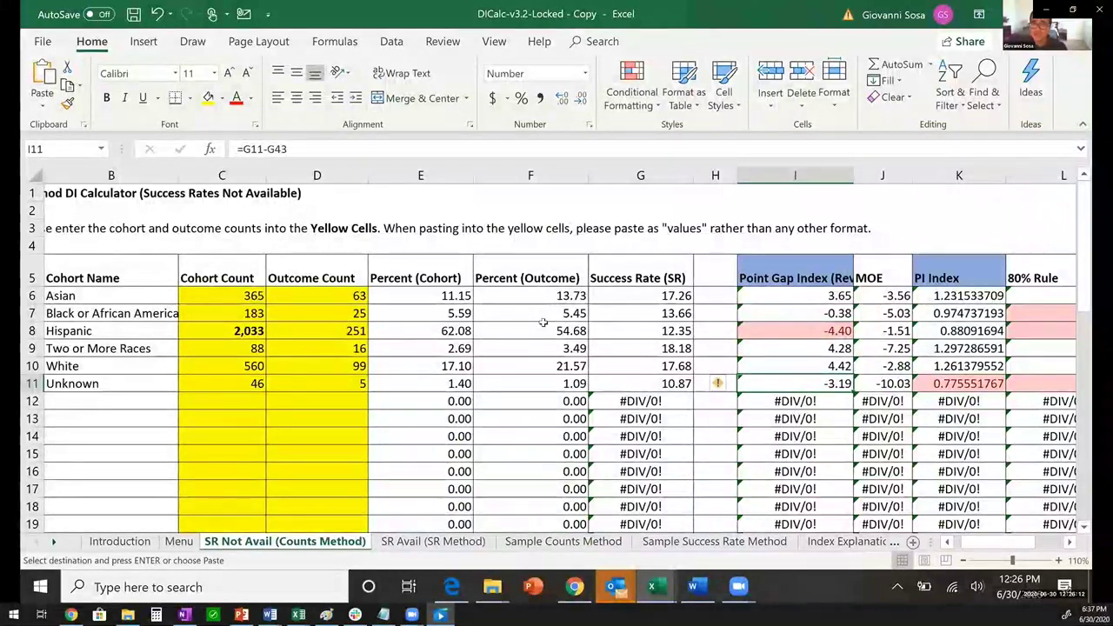
Compare the Unknown row's MOE and PI Index formulas.
key(Right)
key(Right)
key(Right)
key(Right)
key(Right)
key(Right)
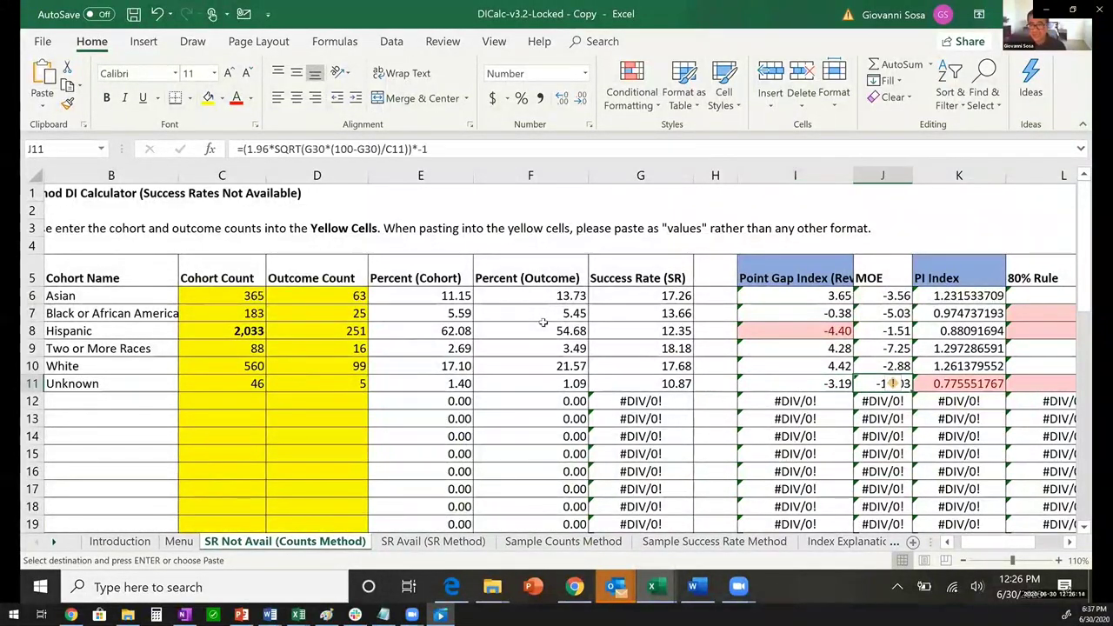
key(Left)
key(Left)
key(Left)
key(Left)
key(Left)
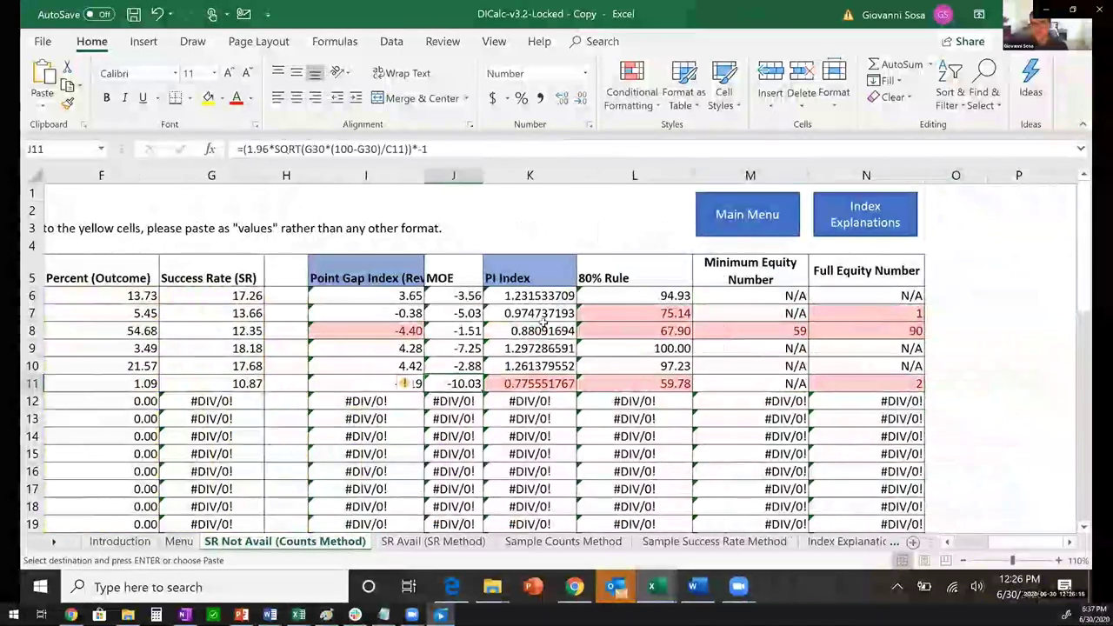
key(Right)
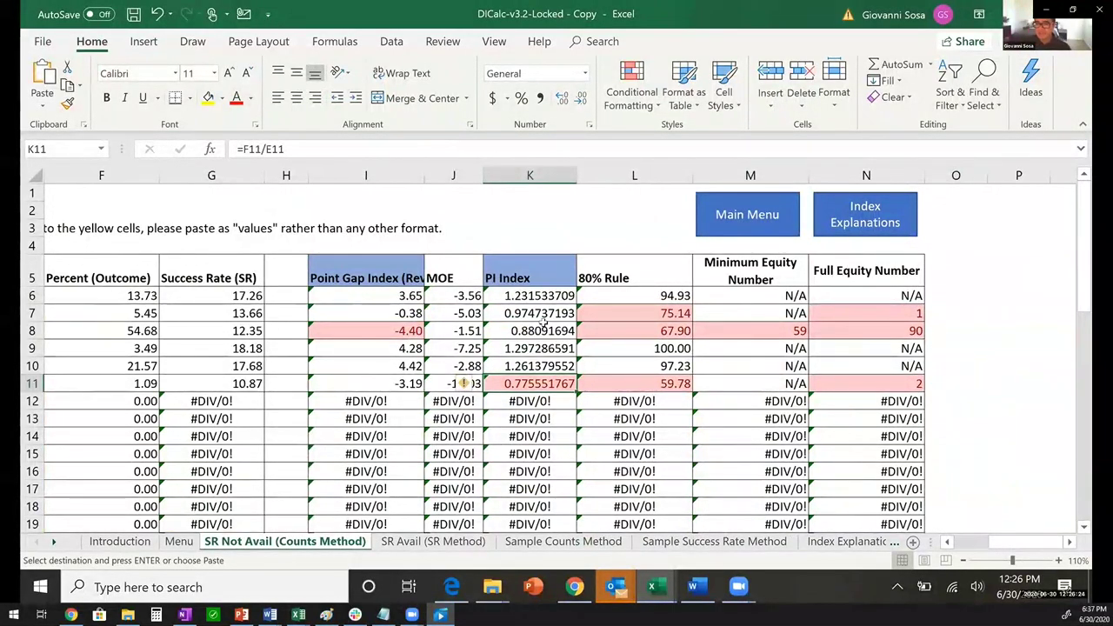
Examine the Unknown row's Minimum Equity Number formula and go up the Full Equity Number column to its header.
key(Right)
key(Right)
key(Right)
key(Right)
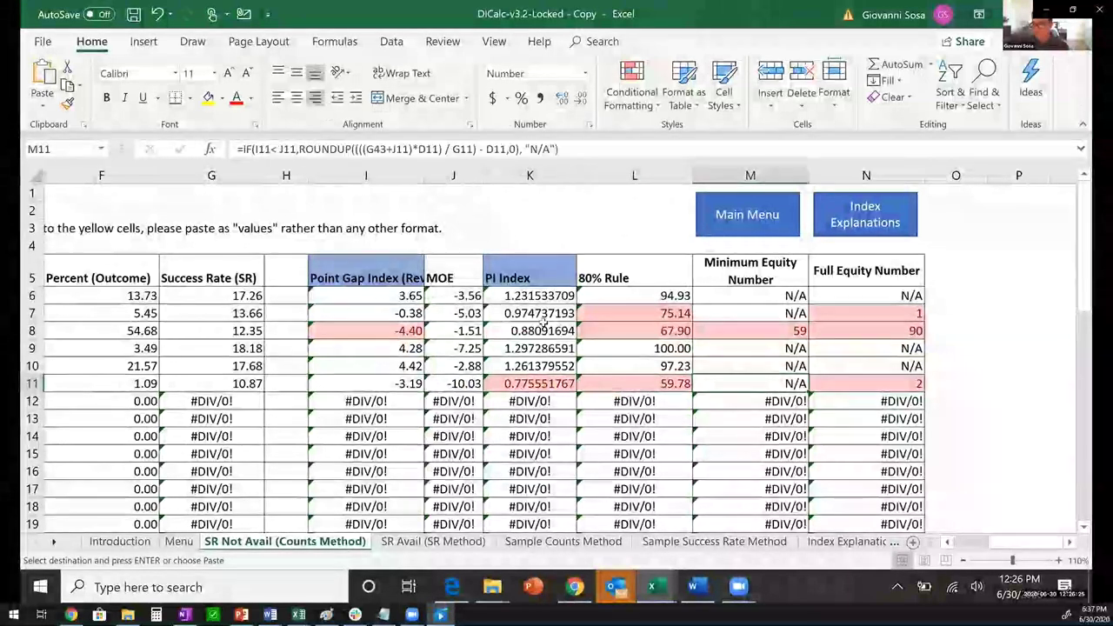
key(Left)
key(Up)
key(Up)
key(Up)
key(Up)
key(Up)
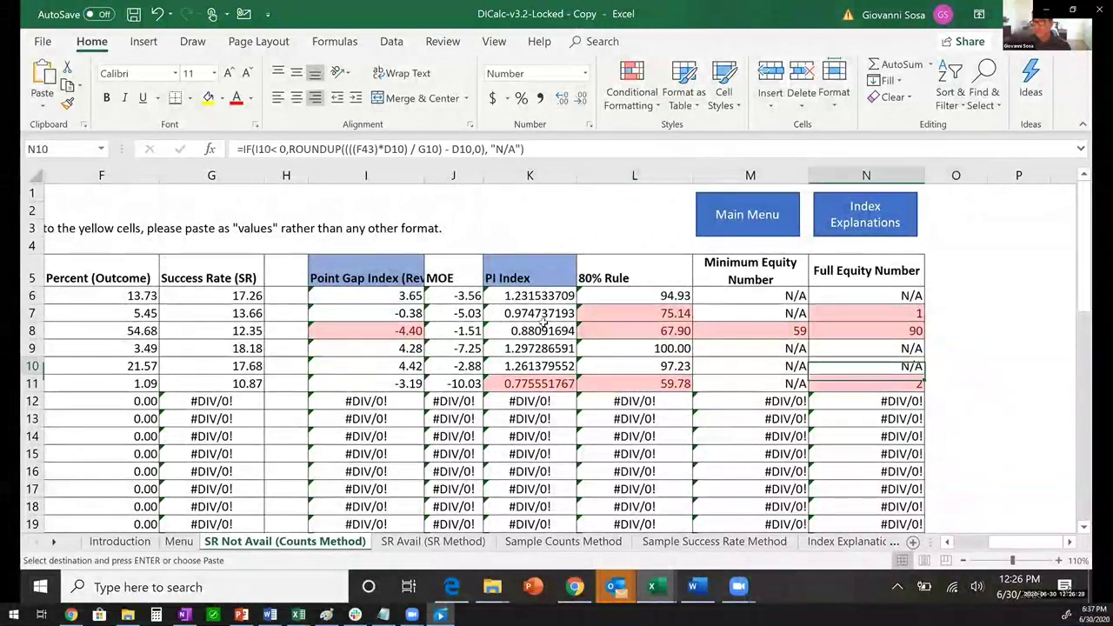
key(Up)
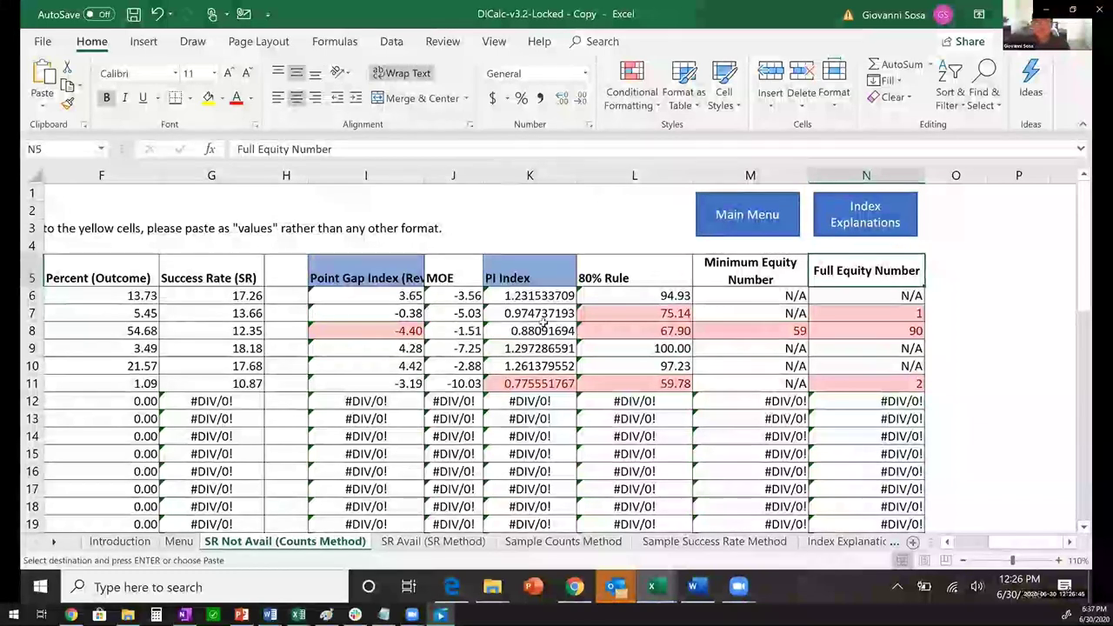
Inspect the Full Equity Number formulas in the Black or African American and Hispanic rows.
key(Down)
key(Down)
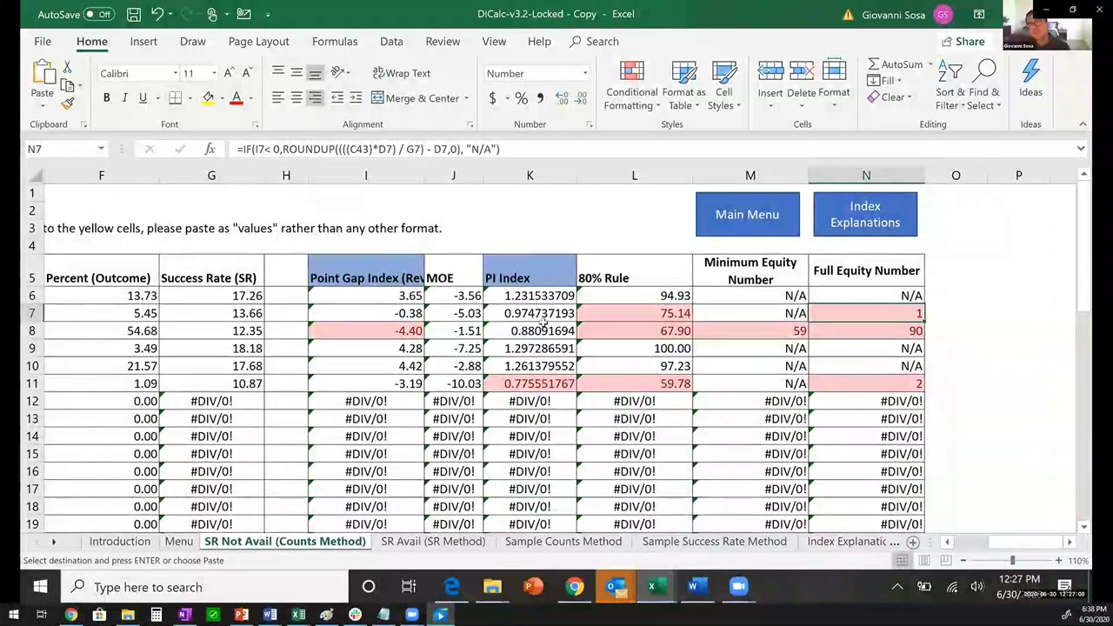
key(Down)
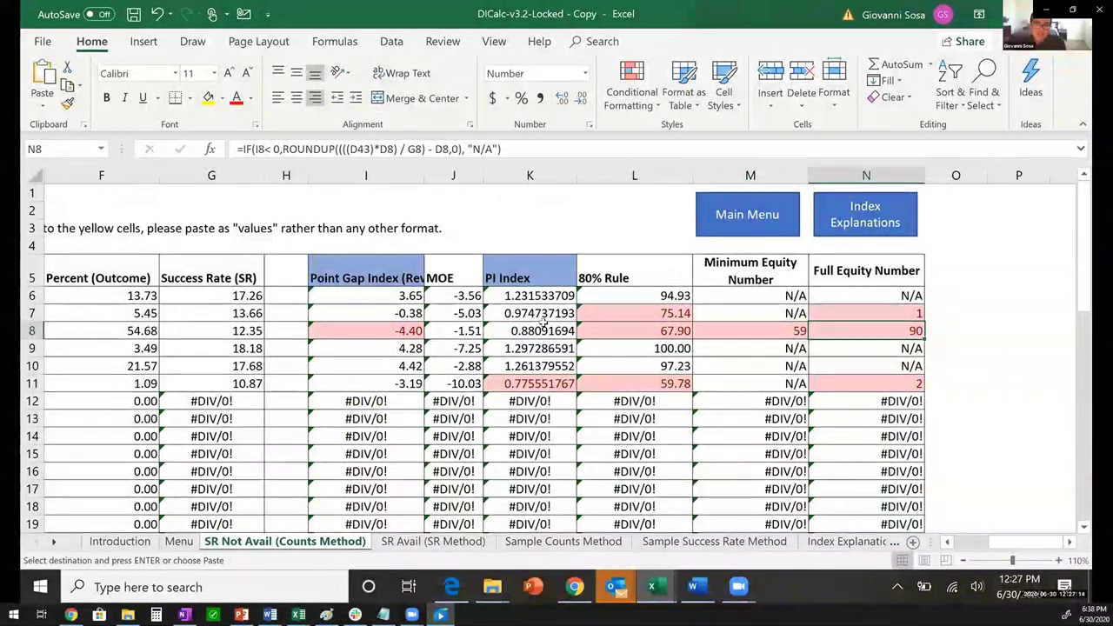
Trace the Hispanic row back from the Full Equity Number to its Outcome Count.
click(542, 325)
key(Left)
key(Left)
key(Left)
key(Left)
key(Left)
key(Left)
key(Left)
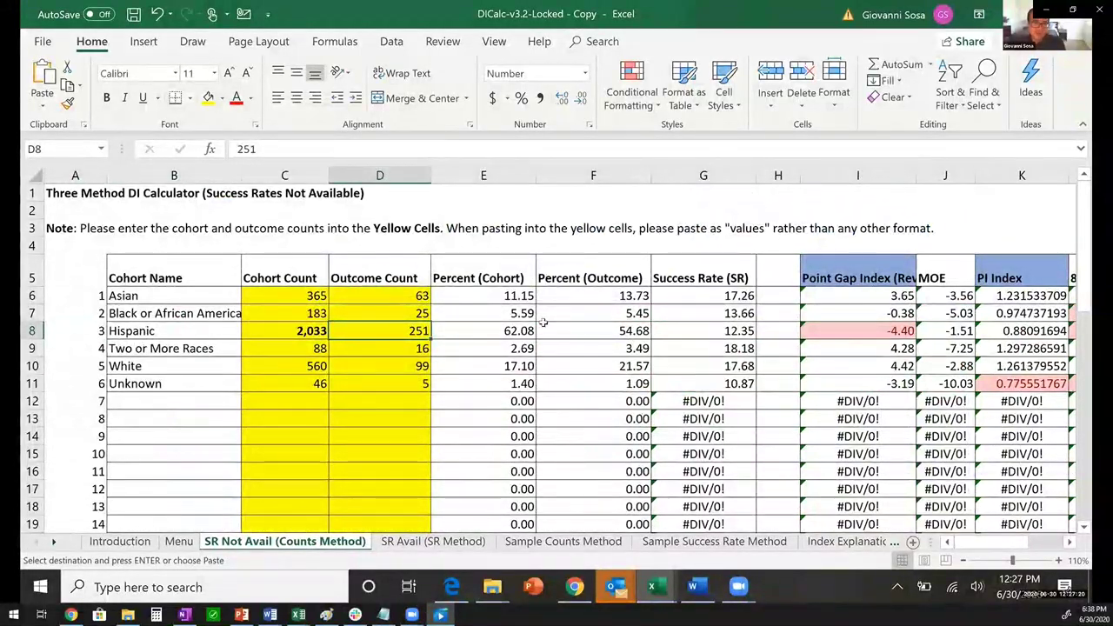
Review the Hispanic row from Outcome Count through MOE and the equity numbers to the end of the table.
key(Right)
key(Right)
key(Right)
key(Right)
key(Right)
key(Right)
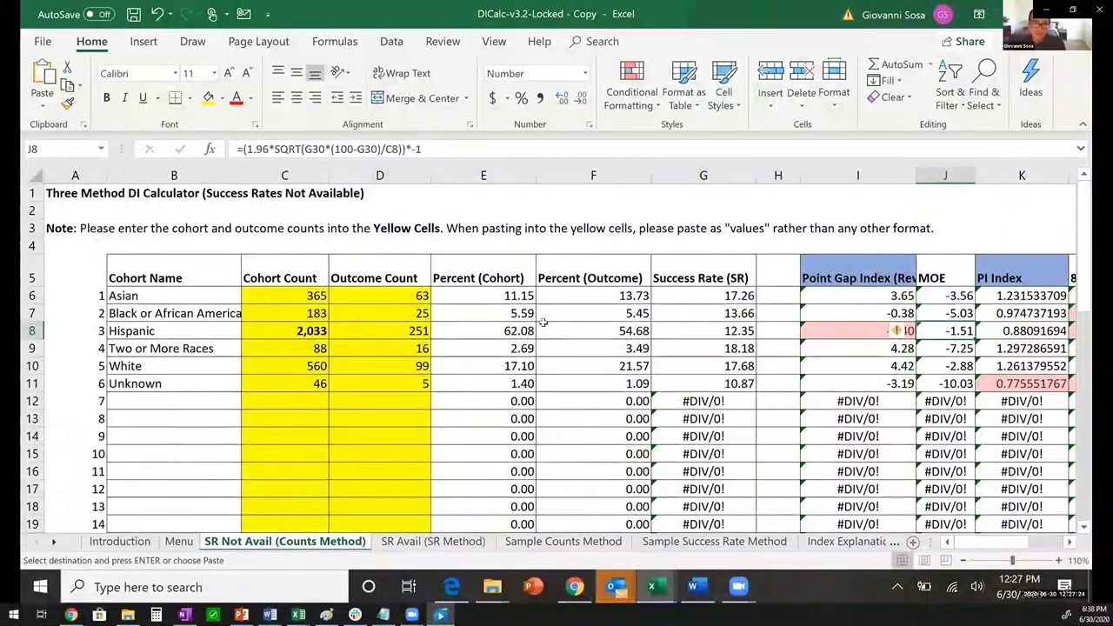
key(Right)
key(Right)
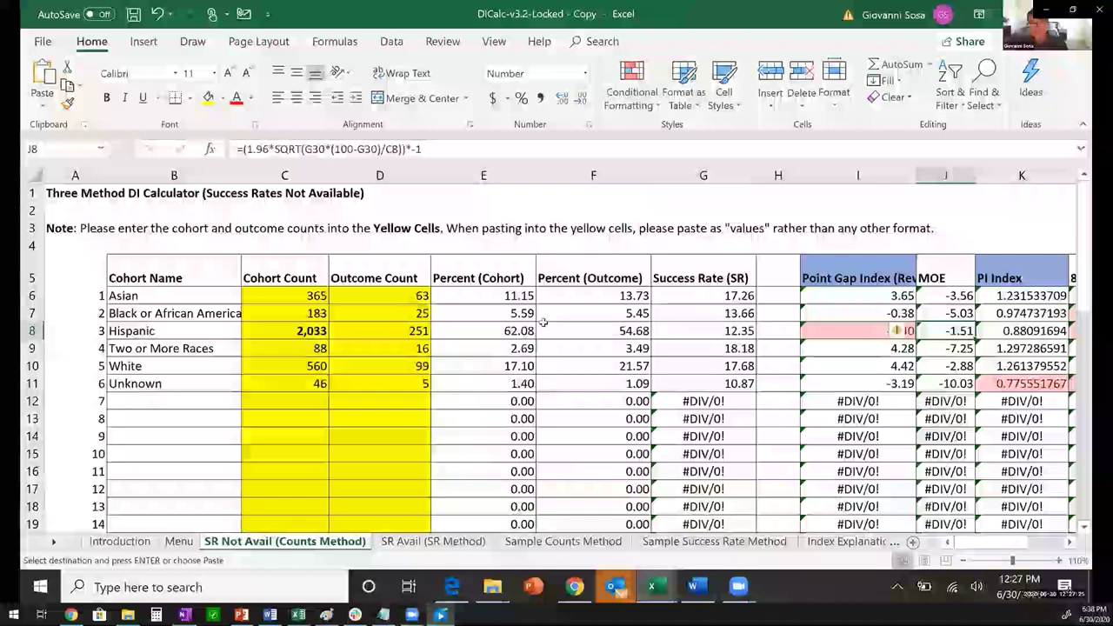
key(Right)
key(Right)
key(Right)
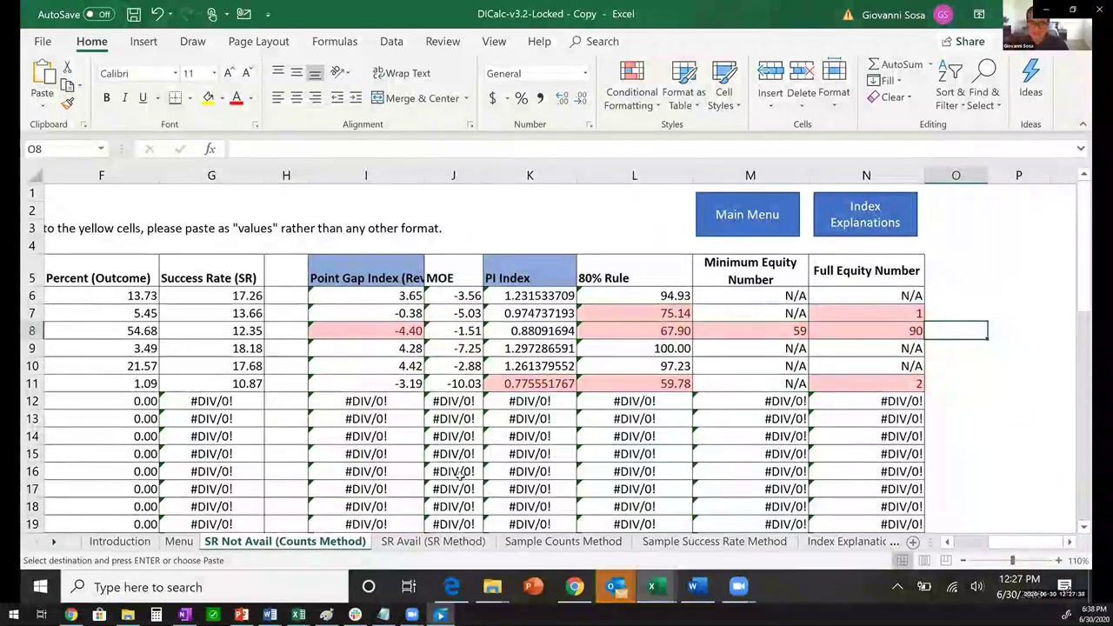
View the Sample Counts Method sheet and compare it with the SR Avail (SR Method) sheet.
click(528, 545)
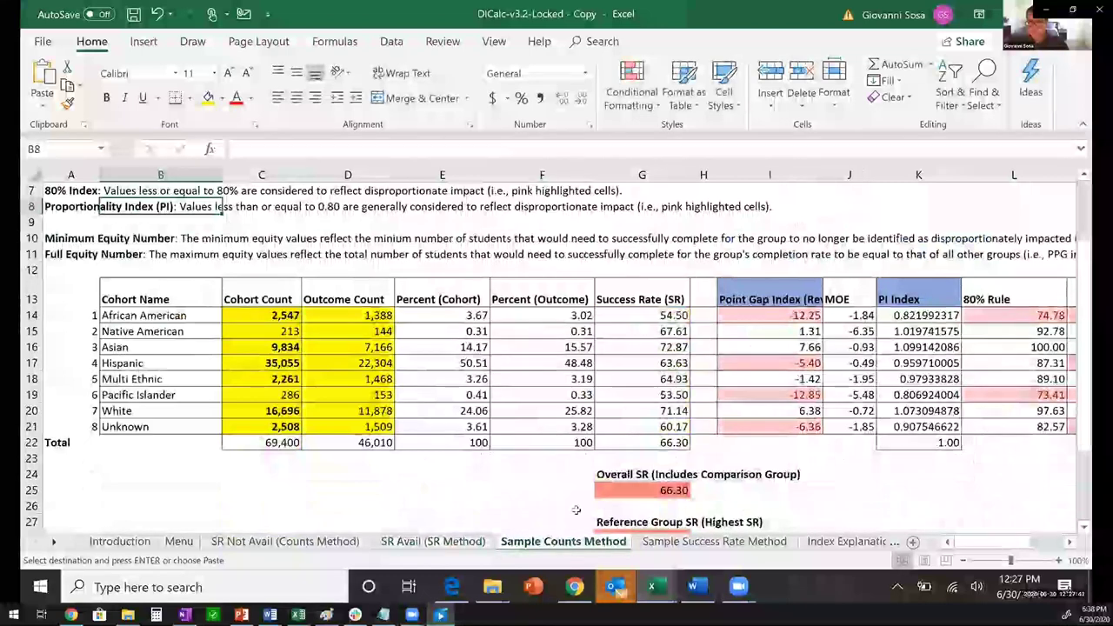
scroll(496, 416, up, 2)
scroll(495, 416, down, 2)
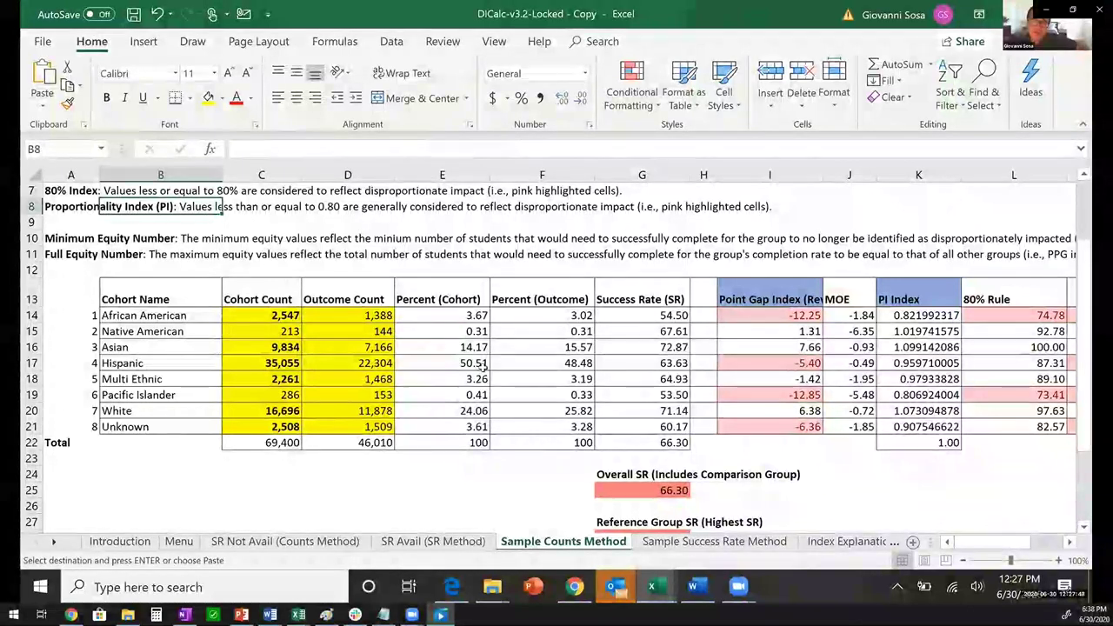
click(433, 541)
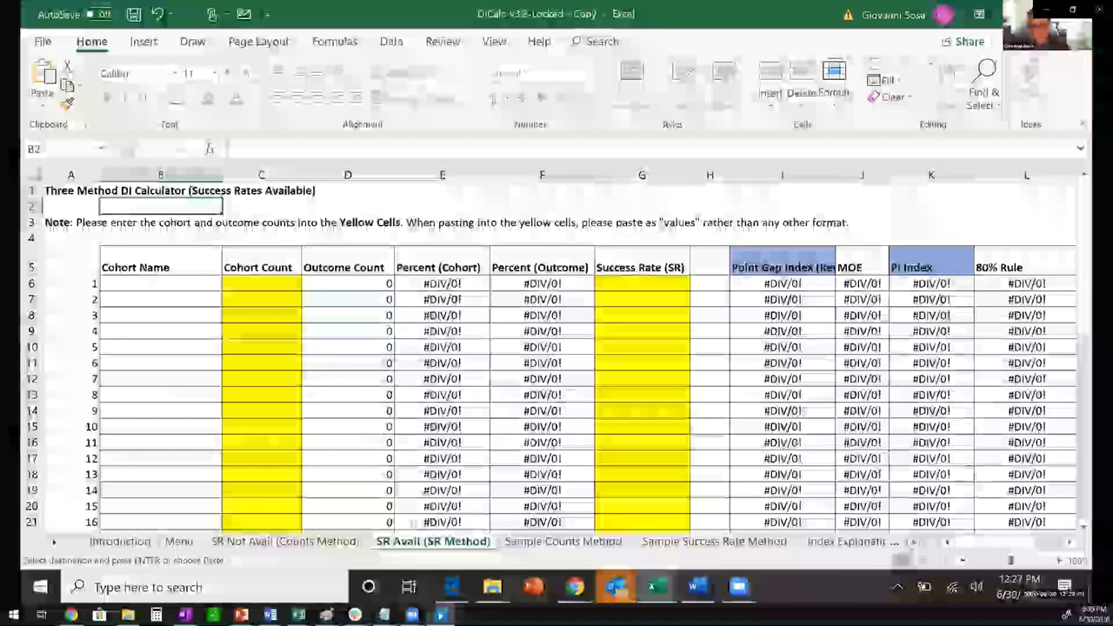
click(519, 544)
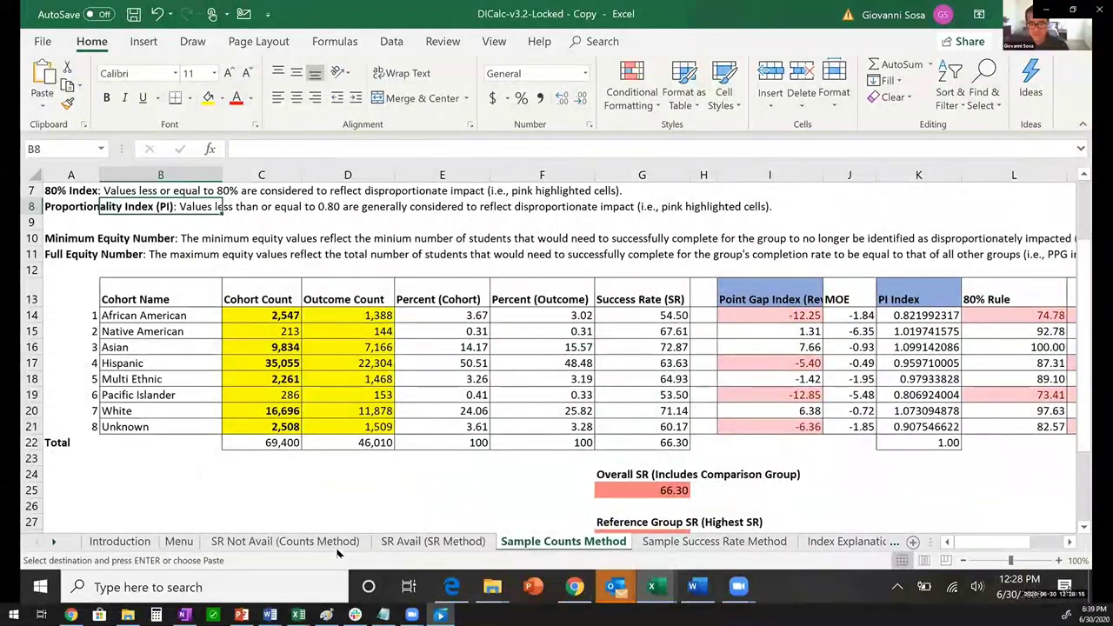
Return to the SR Not Avail (Counts Method) sheet and show the table from its first column.
click(279, 543)
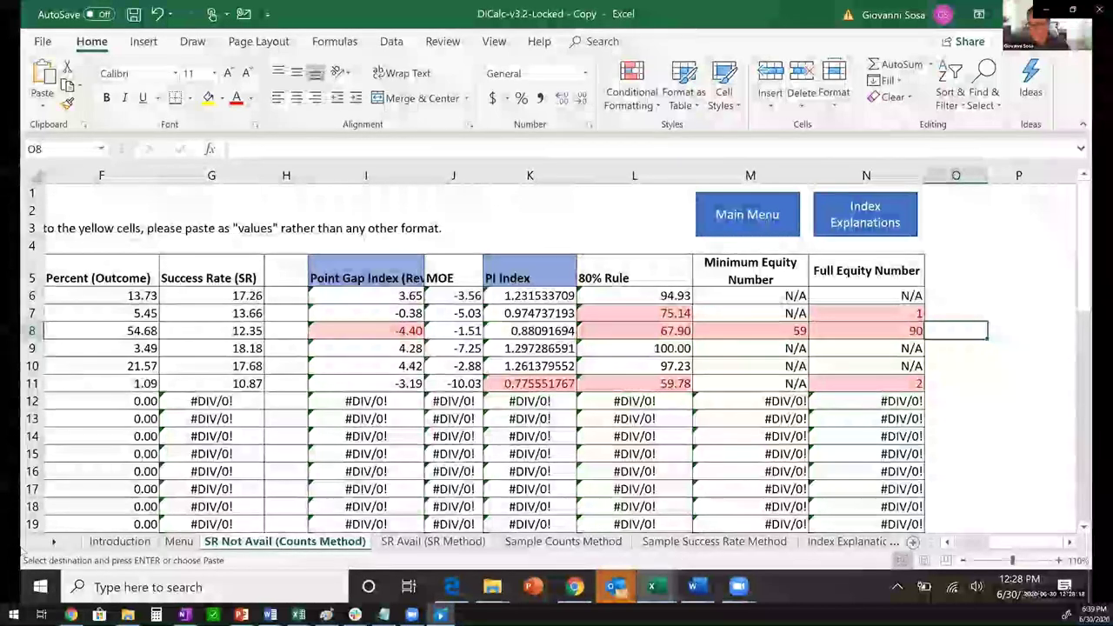
click(173, 497)
scroll(173, 497, left, 6)
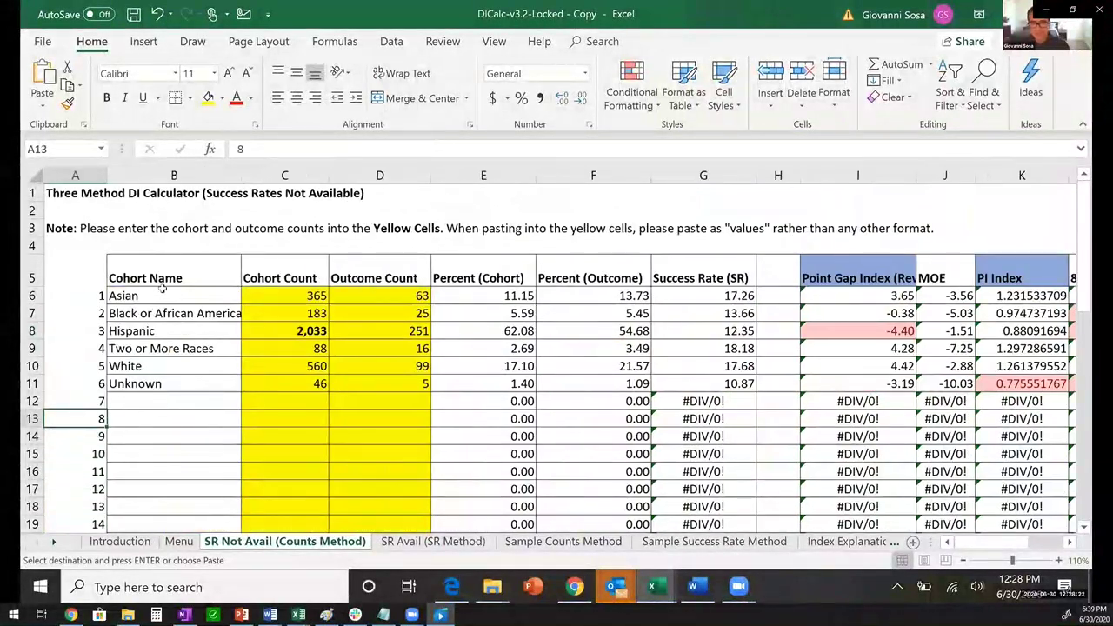
Review the Asian row from Cohort Name across the counts and indices to the Full Equity Number.
click(162, 292)
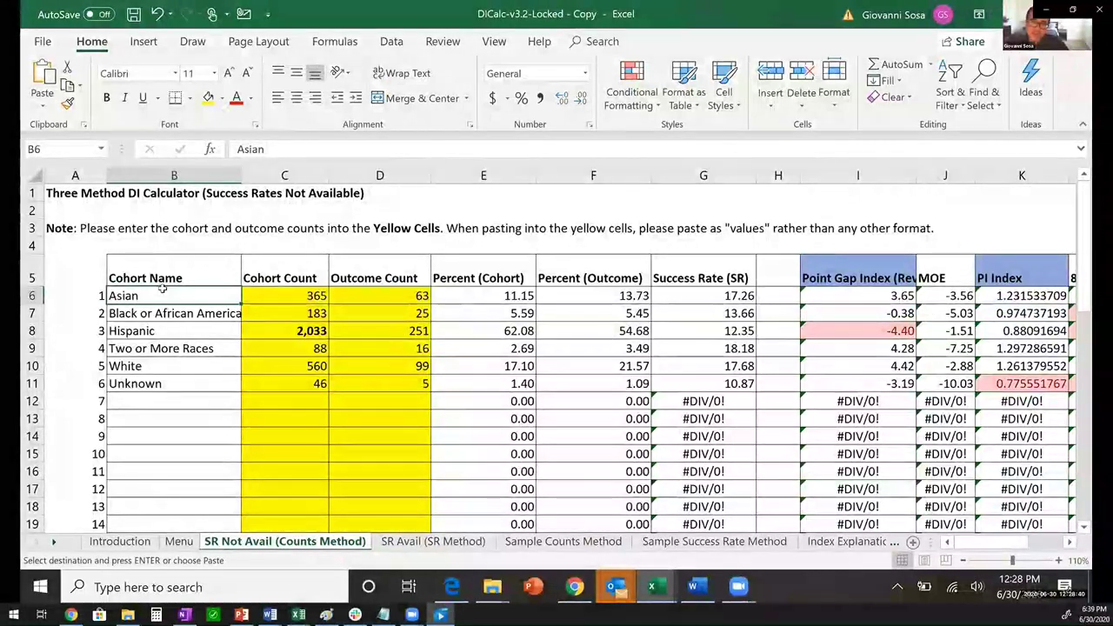
key(Right)
key(Right)
key(Right)
key(Right)
key(Right)
key(Right)
key(Right)
key(Right)
key(Right)
key(Right)
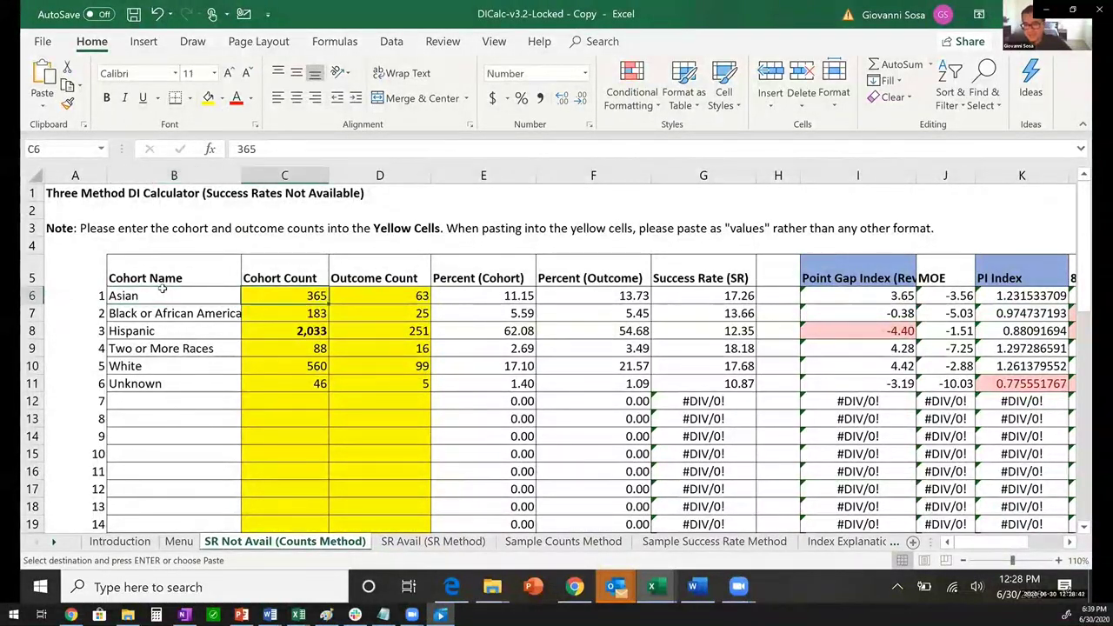
key(Right)
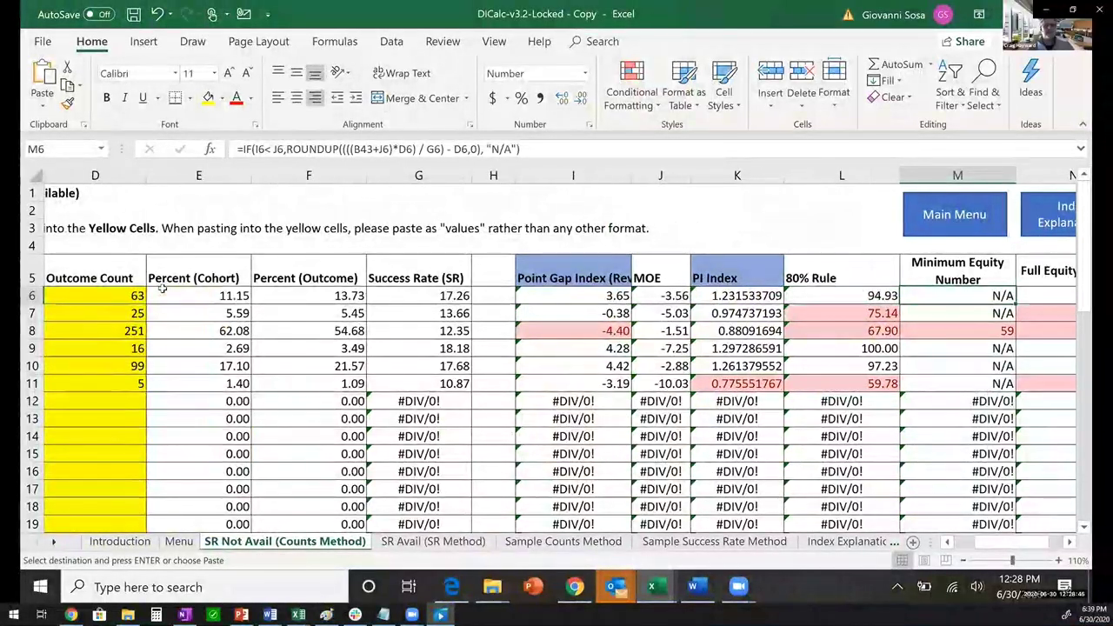
key(Right)
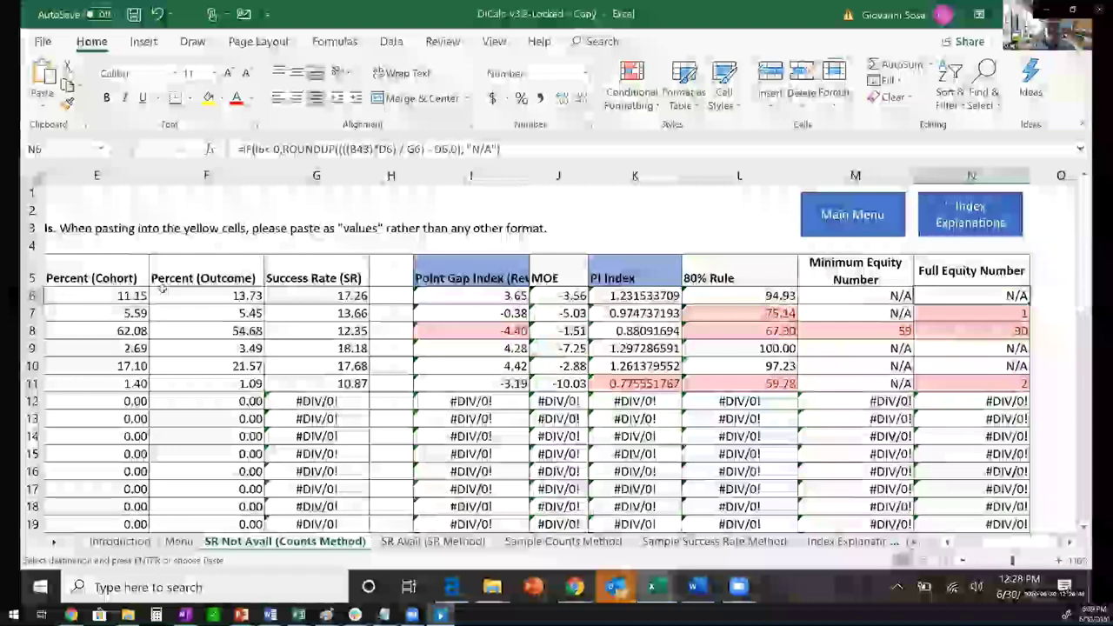
Examine the Black or African American row's 80% Rule, Minimum Equity Number and Full Equity Number.
key(Down)
key(Left)
key(Left)
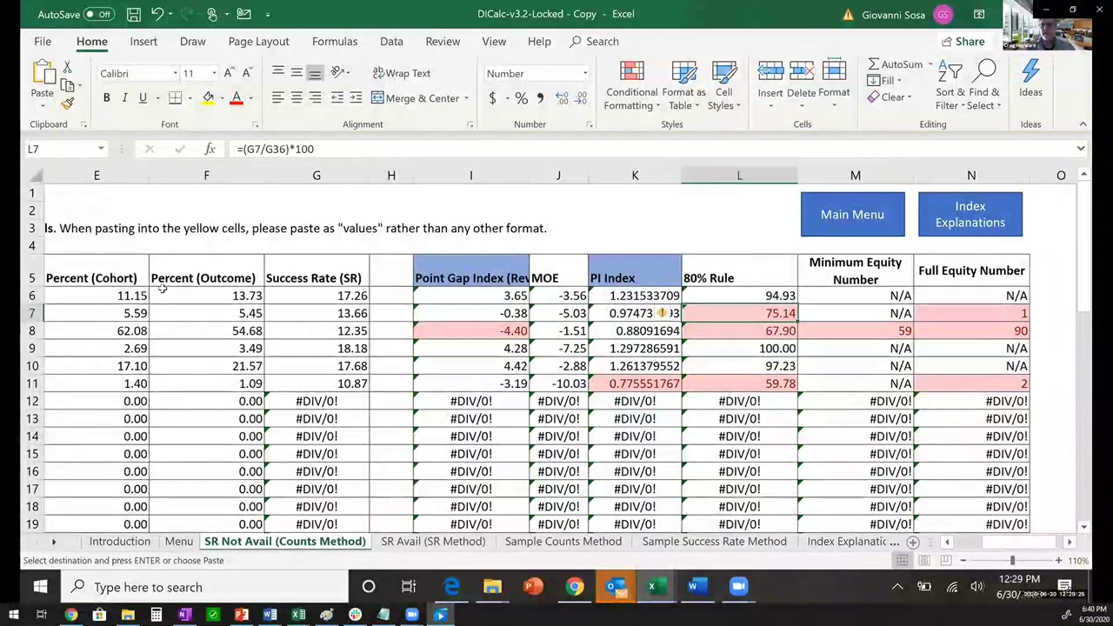
key(Right)
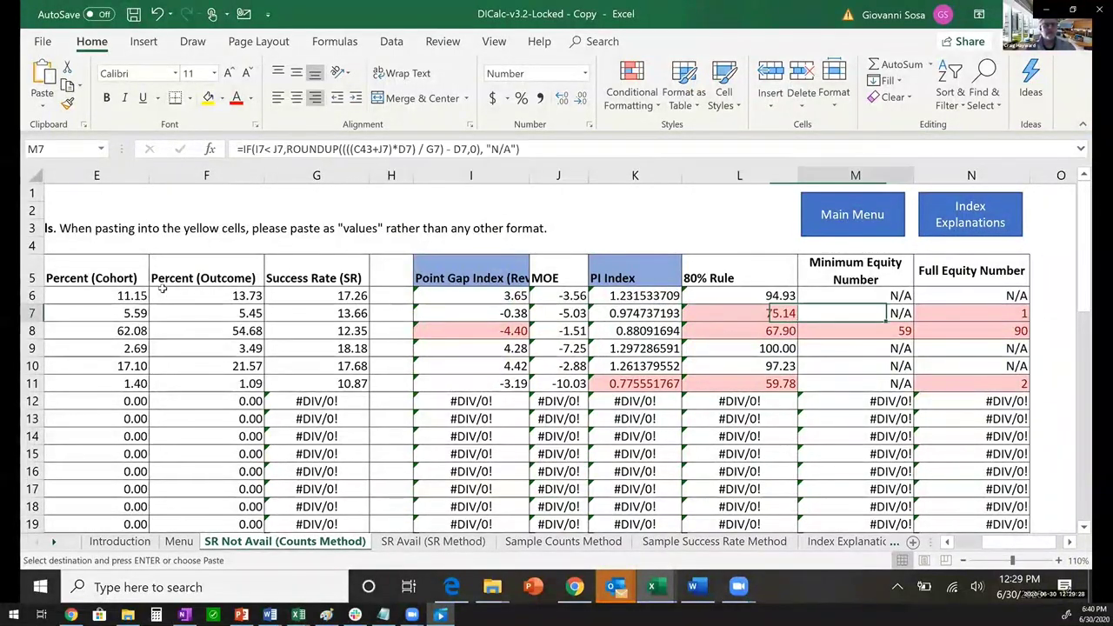
key(Right)
key(Right)
key(Left)
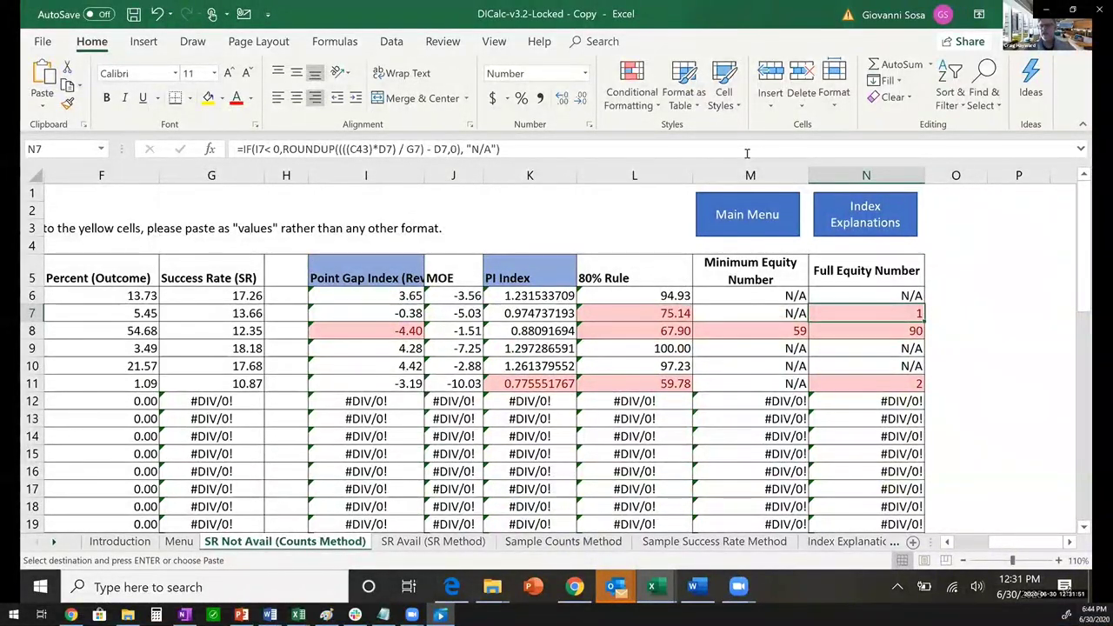
Bring up the file-opening dialog and go up from Webinar Notes to the Data Disaggregation Project folder.
key(ctrl+o)
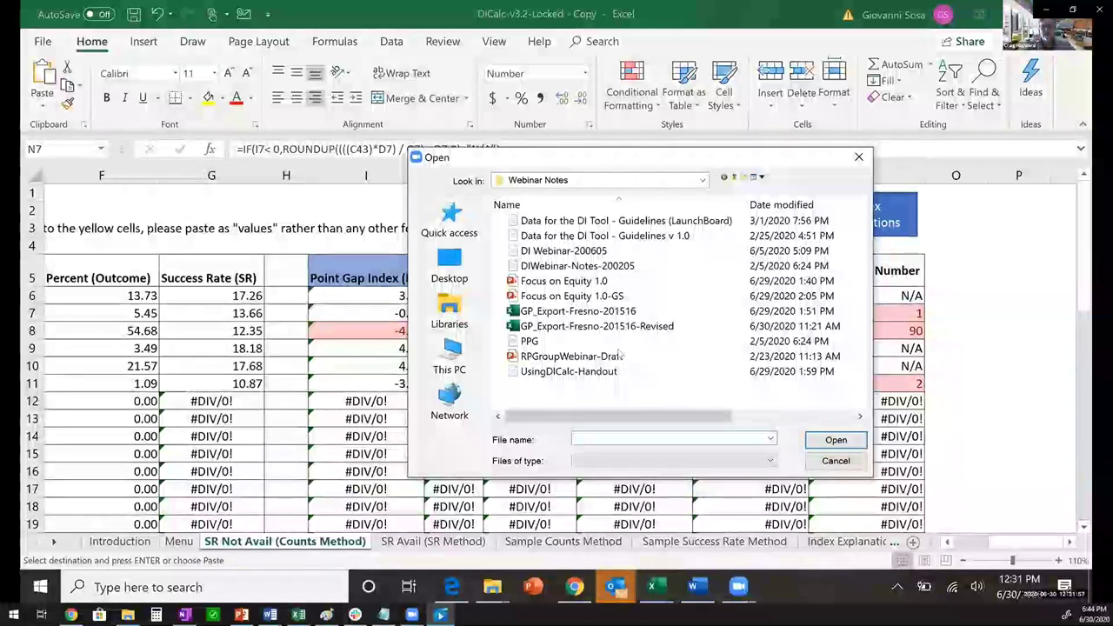
click(833, 461)
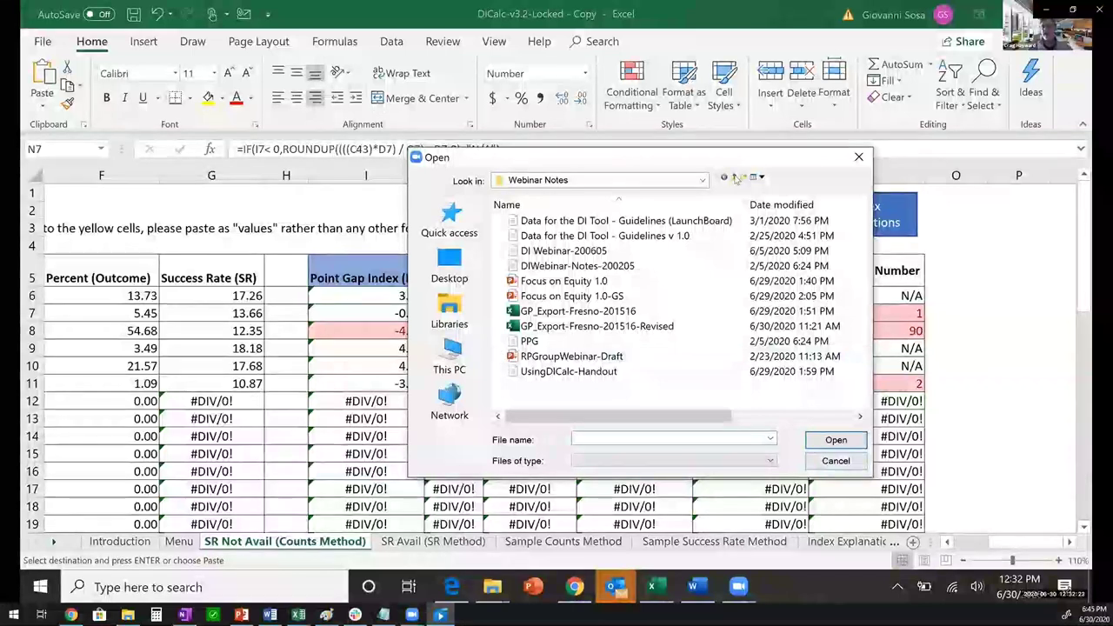
key(BackSpace)
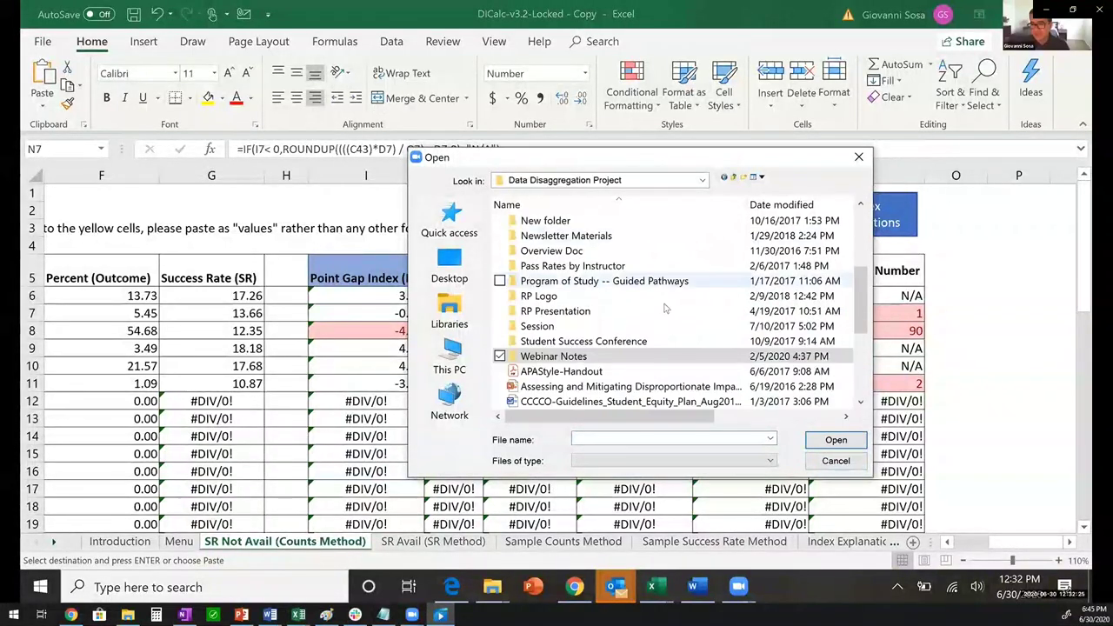
Open the Report folder inside Examples of DI Case Studies to look for a file.
scroll(634, 311, up, 1)
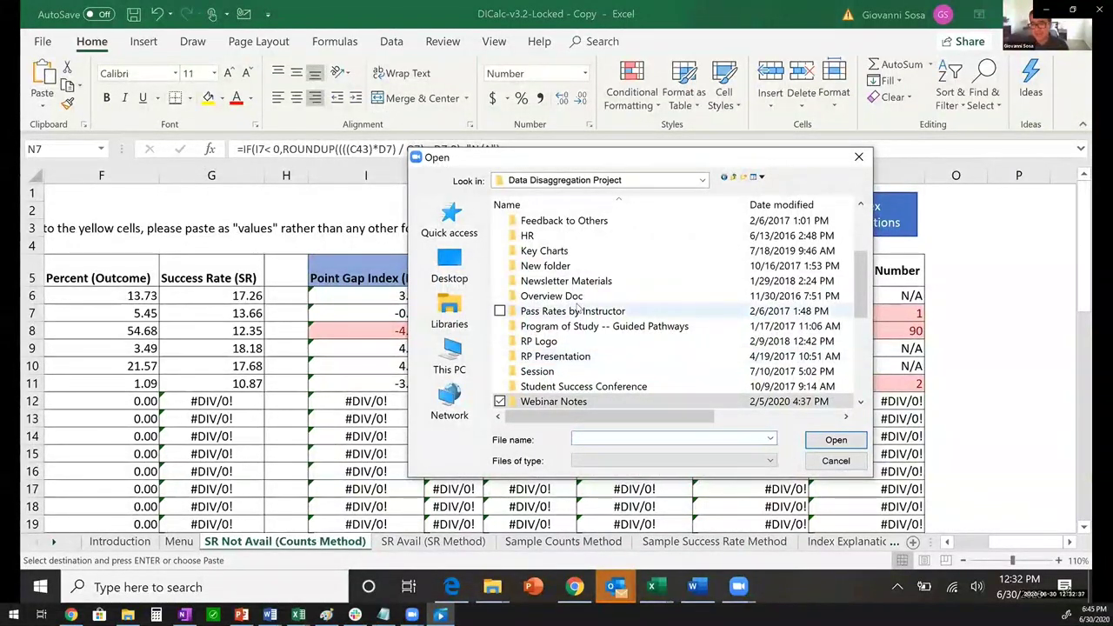
scroll(581, 311, down, 2)
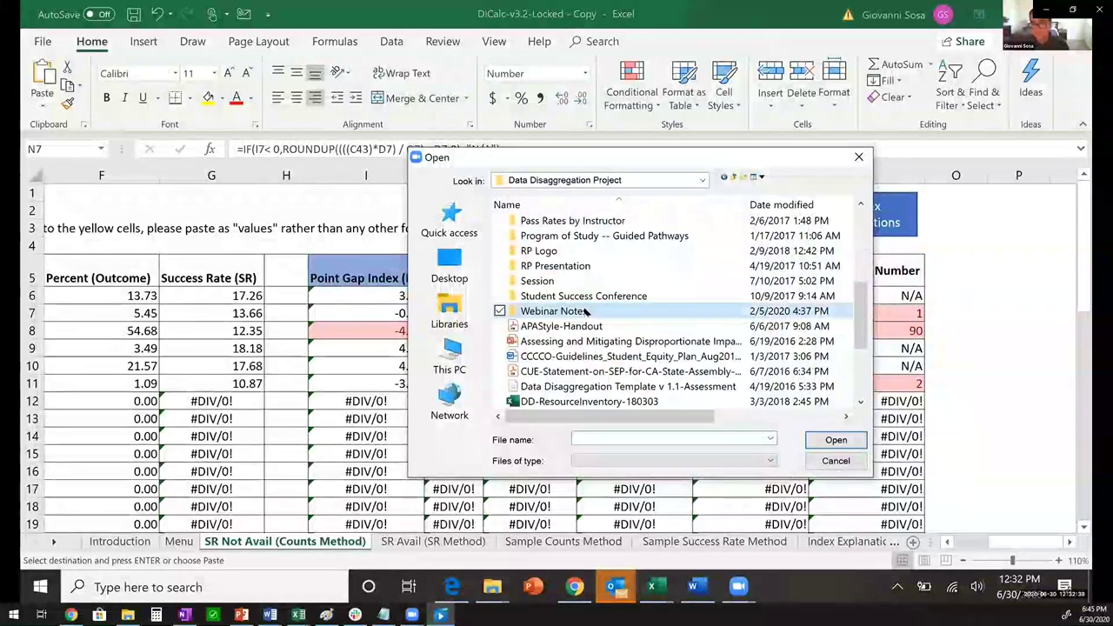
scroll(585, 310, up, 2)
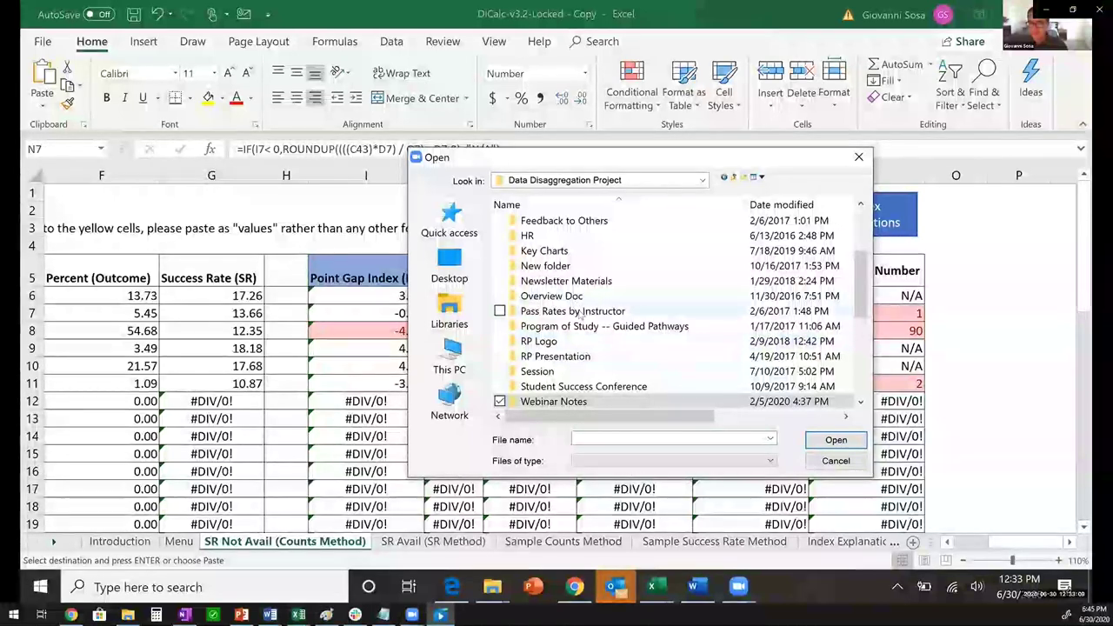
scroll(578, 340, up, 1)
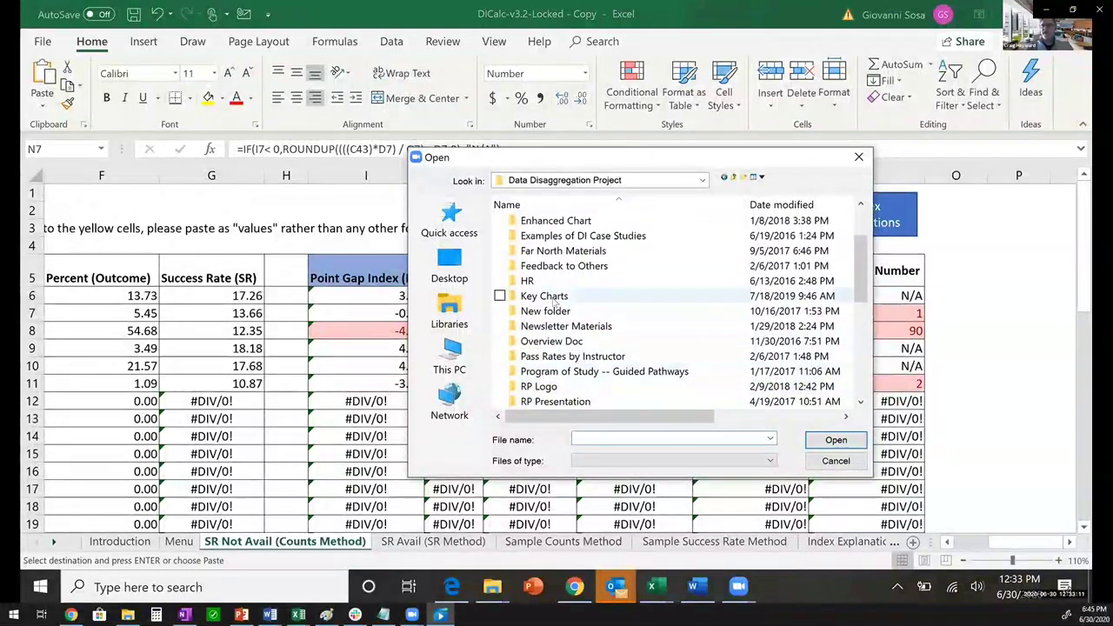
double_click(574, 237)
click(557, 342)
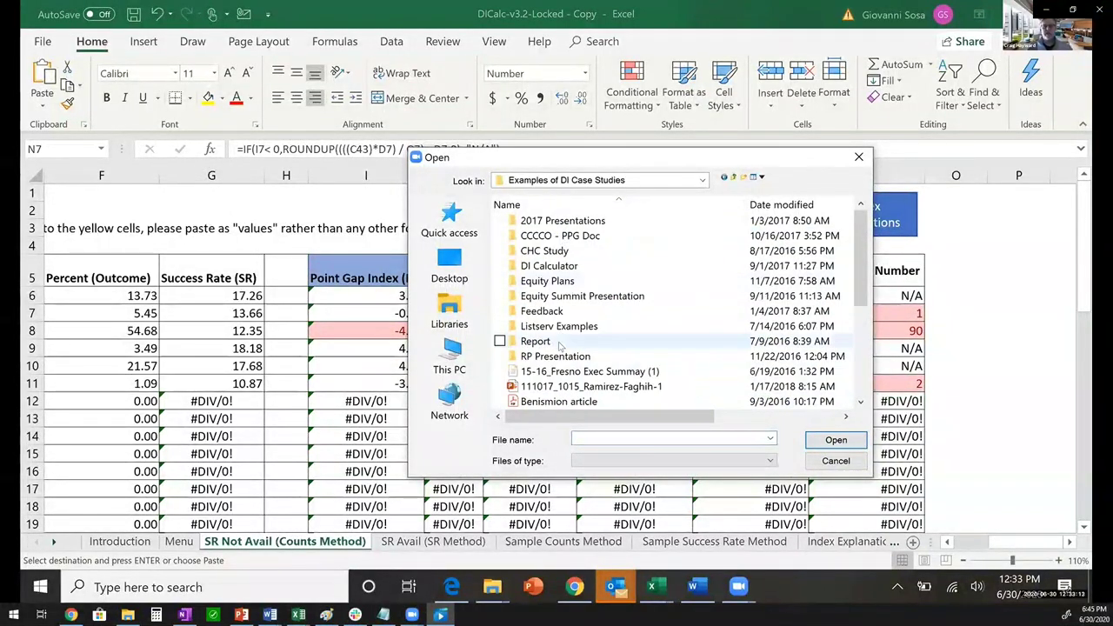
double_click(558, 342)
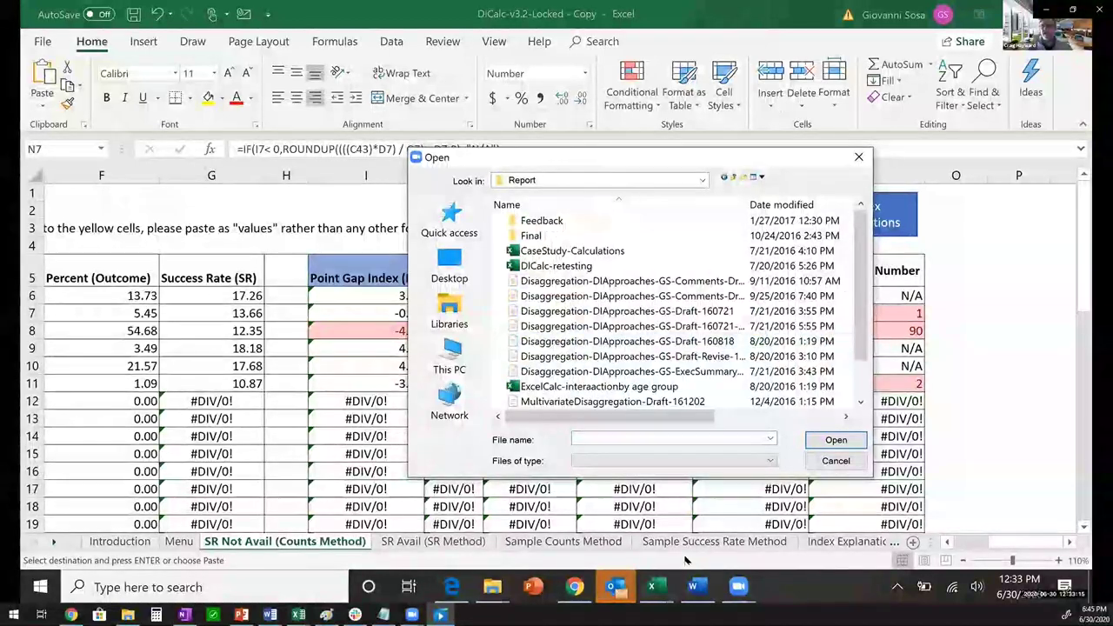